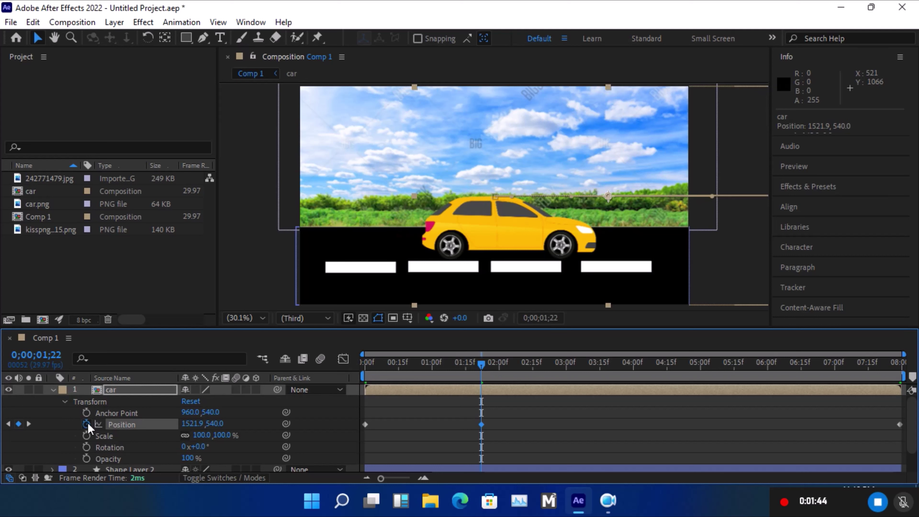
Clear all Position keyframes from the car layer and collapse its properties.
{"action": "left_click", "coordinate": [86, 424]}
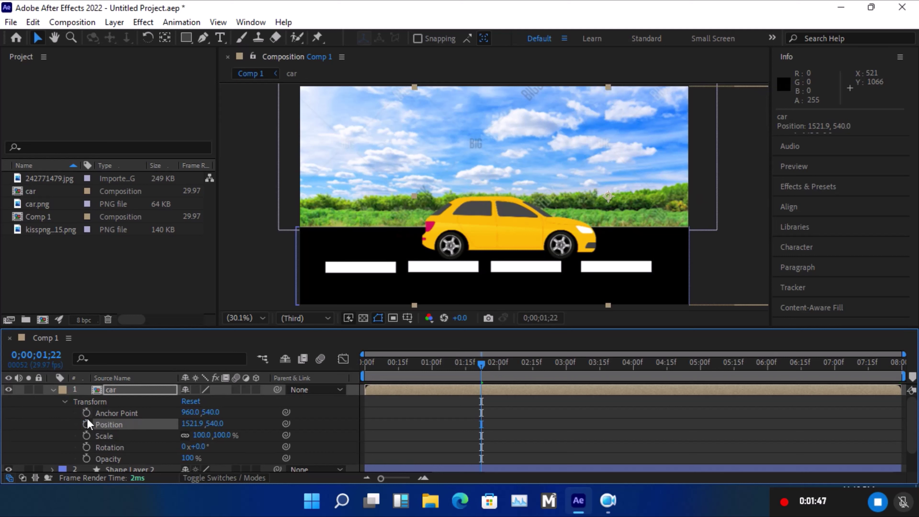
{"action": "left_click", "coordinate": [53, 393]}
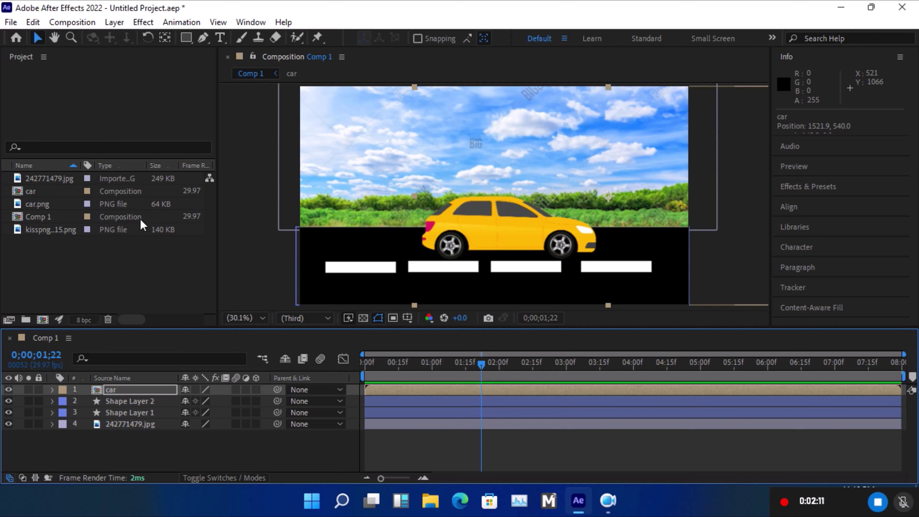
Import the american-country-road-side-view-32704031 image from the cars folder into the Project panel.
{"action": "left_click", "coordinate": [127, 253]}
{"action": "double_click", "coordinate": [128, 255]}
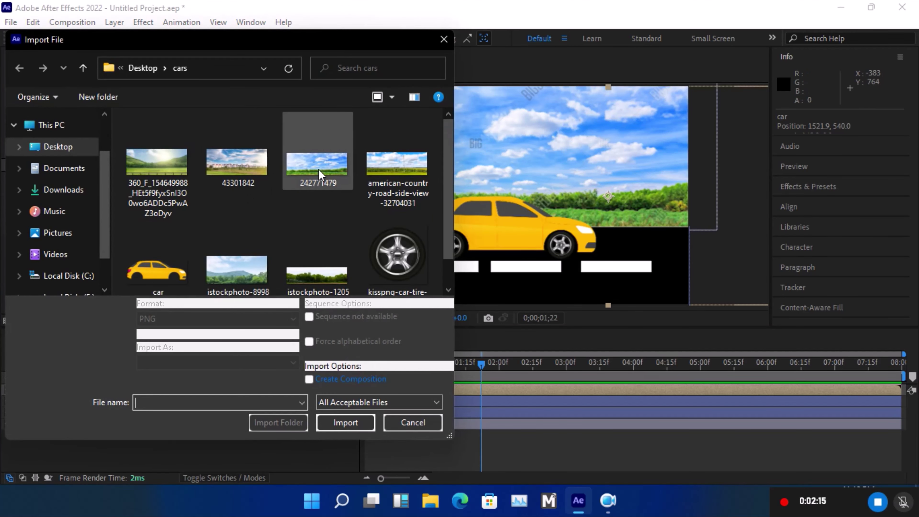
{"action": "double_click", "coordinate": [379, 160]}
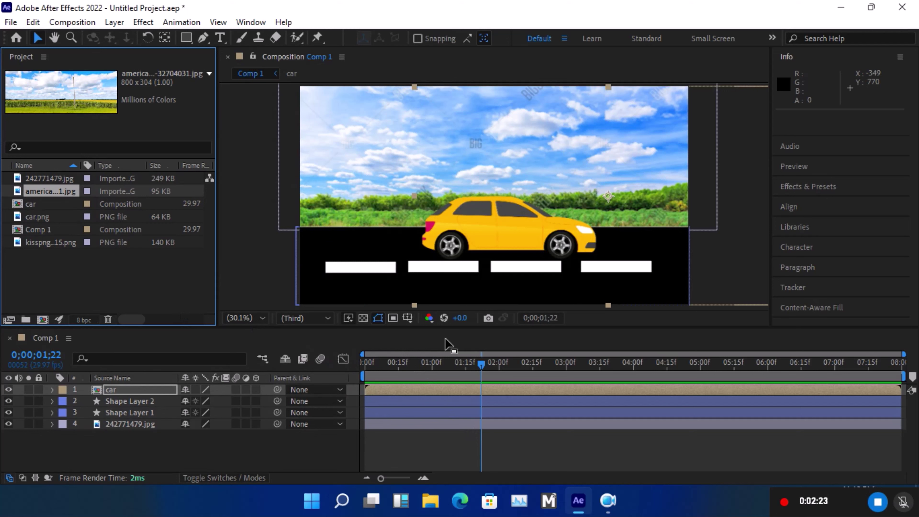
Select the first road stripe, then add Rectangles 3, 4 and 5 in Shape Layer 2 to the selection.
{"action": "left_click", "coordinate": [366, 262]}
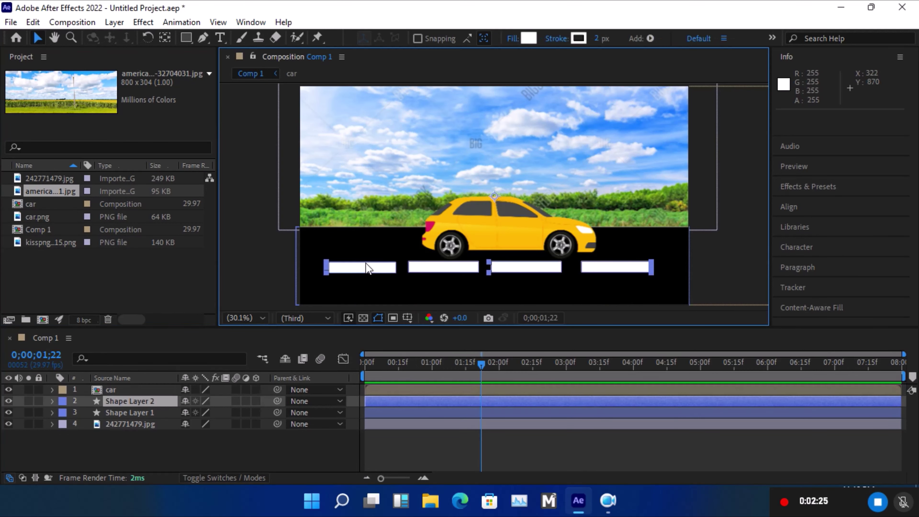
{"action": "left_click", "coordinate": [421, 270]}
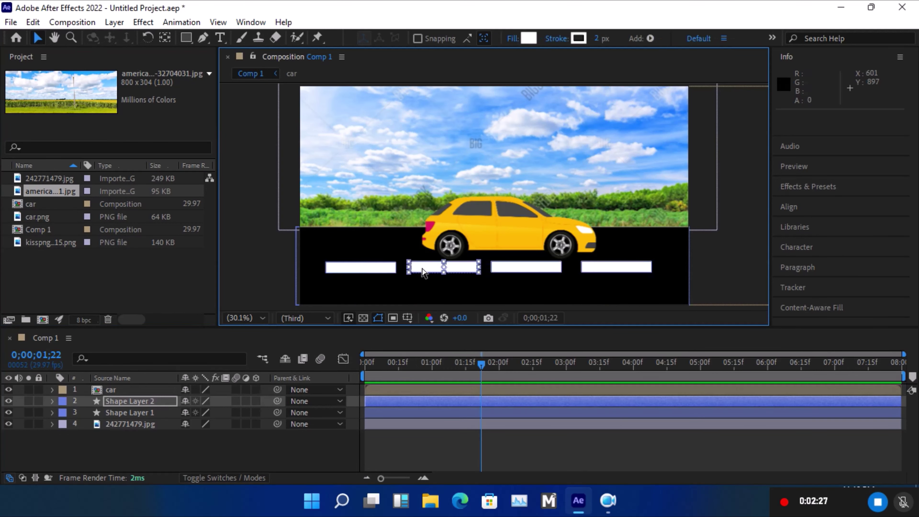
{"action": "left_click", "coordinate": [361, 272]}
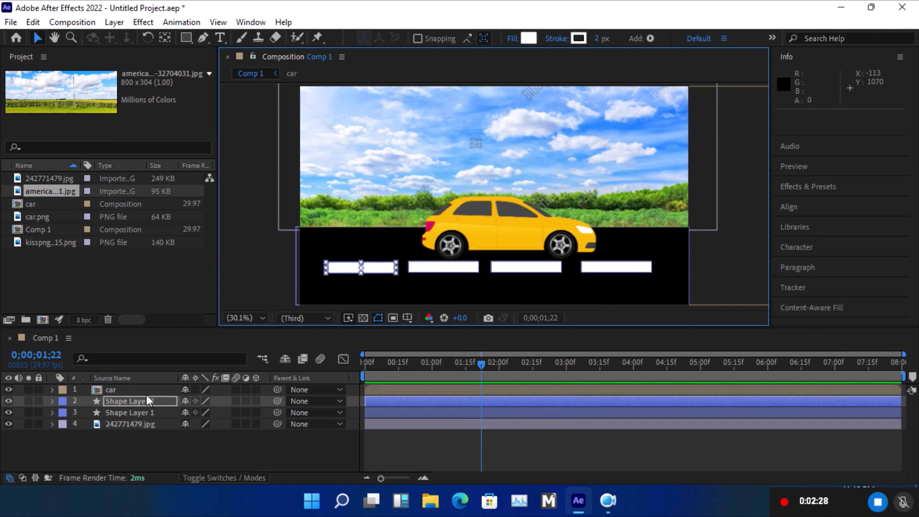
{"action": "left_click", "coordinate": [52, 400]}
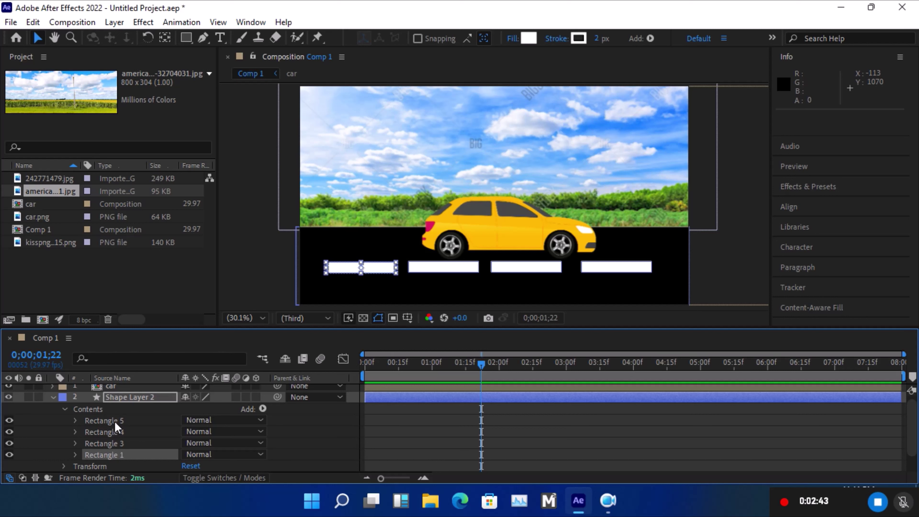
{"action": "left_click", "coordinate": [119, 446], "text": "shift"}
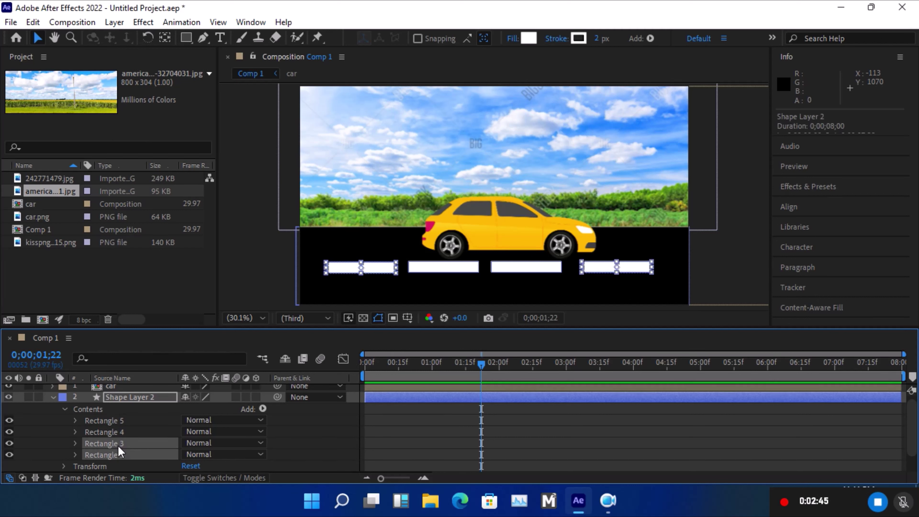
{"action": "left_click", "coordinate": [123, 432], "text": "shift"}
{"action": "left_click", "coordinate": [121, 420], "text": "shift"}
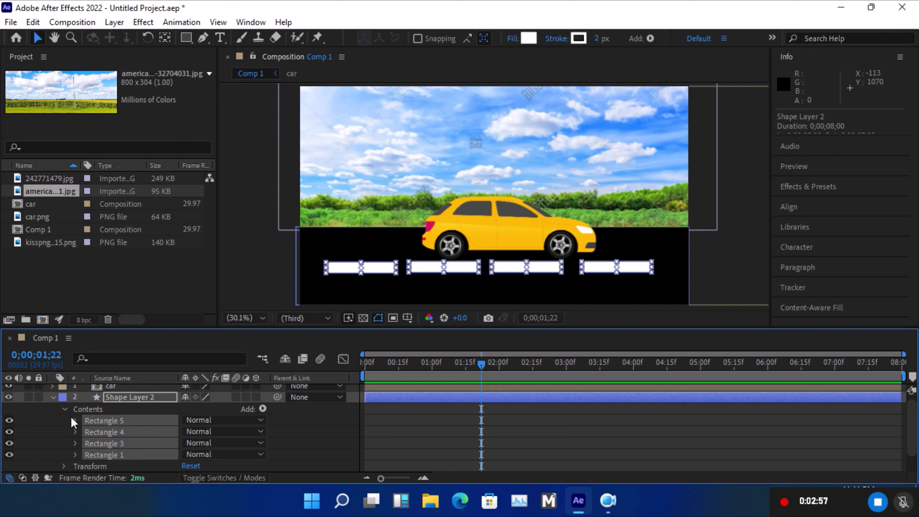
Open Shape Layer 2's Transform and trial-slide the stripes left with Position keyframing on.
{"action": "scroll", "coordinate": [93, 420], "scroll_direction": "down", "scroll_amount": 1}
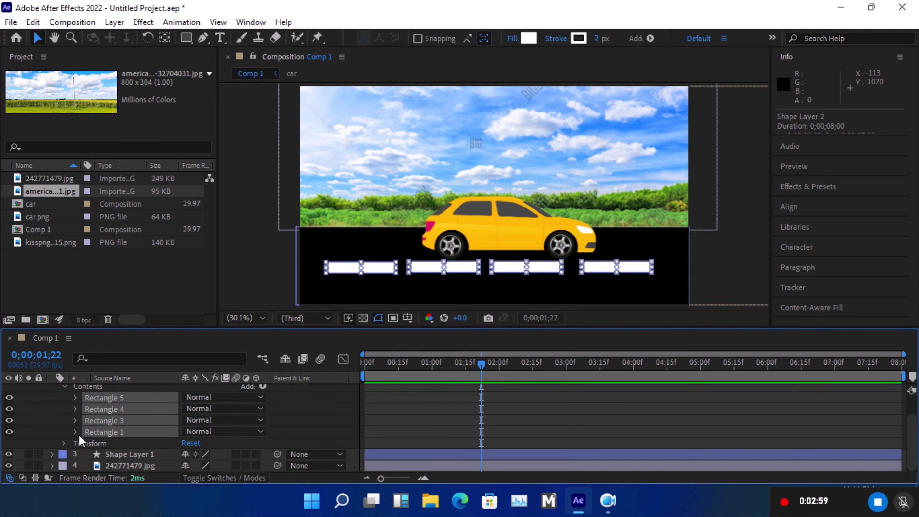
{"action": "left_click", "coordinate": [63, 444]}
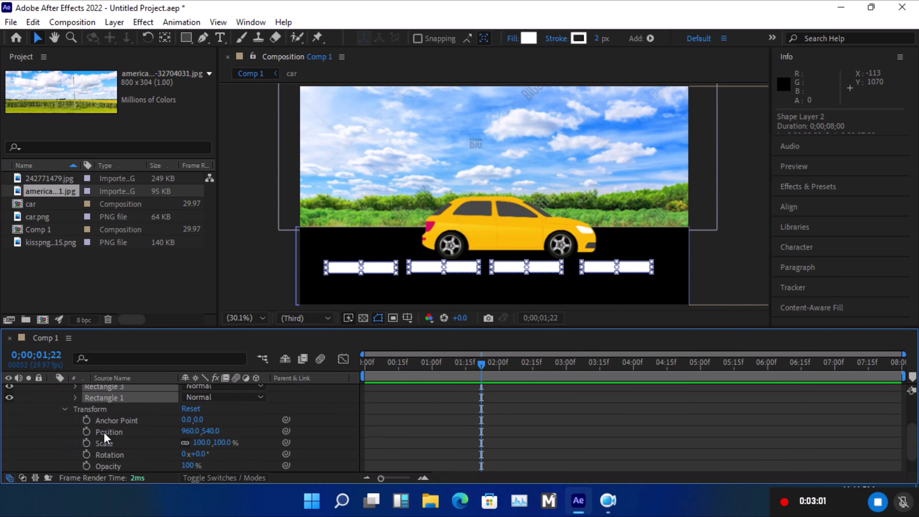
{"action": "left_click", "coordinate": [86, 432]}
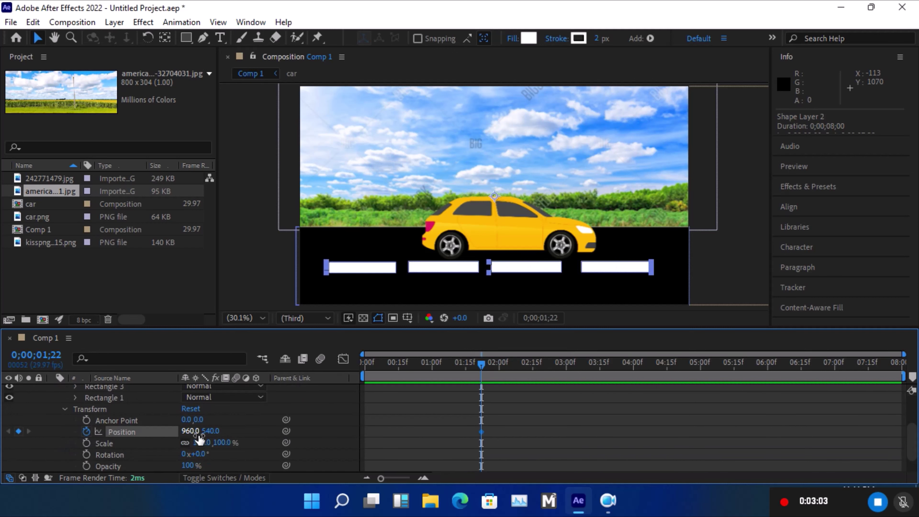
{"action": "left_click_drag", "start_coordinate": [188, 434], "coordinate": [7, 429]}
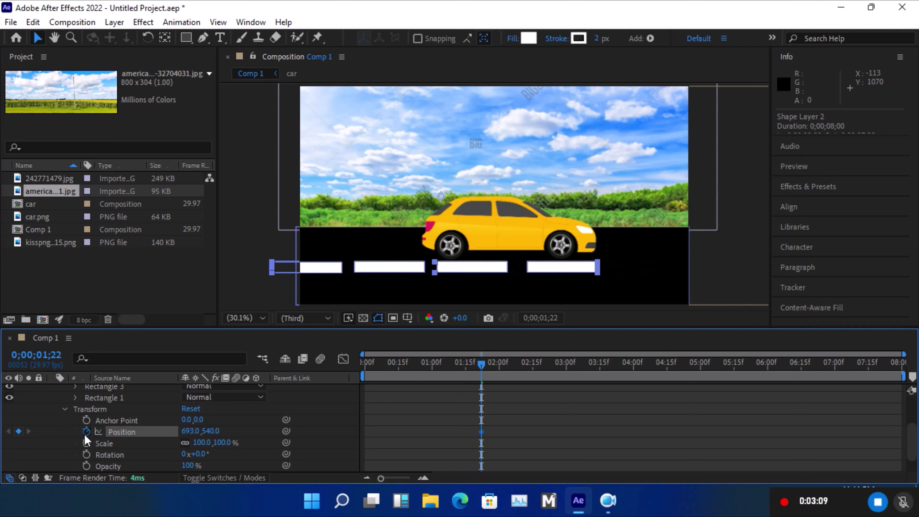
{"action": "mouse_move", "coordinate": [190, 436]}
{"action": "left_mouse_down"}
{"action": "mouse_move", "coordinate": [158, 434]}
{"action": "mouse_move", "coordinate": [317, 428]}
{"action": "mouse_move", "coordinate": [303, 432]}
{"action": "left_mouse_up"}
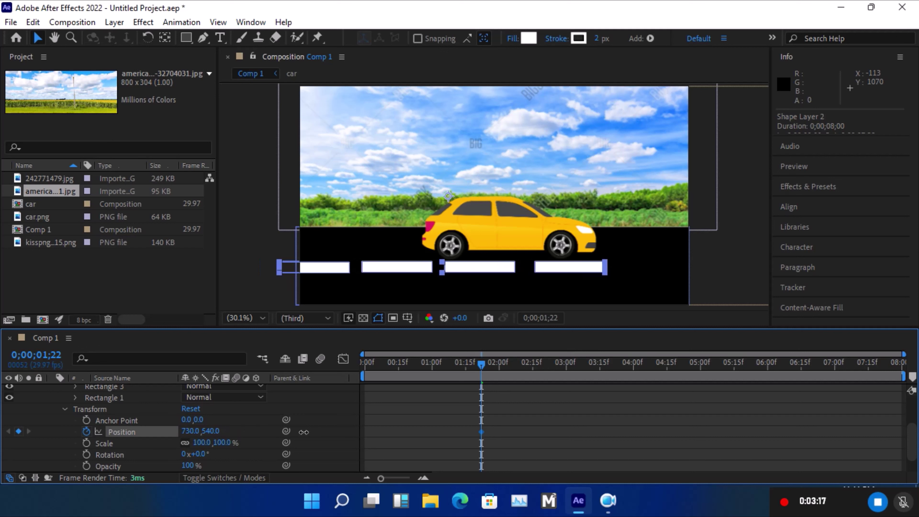
Undo the trial changes so Position returns to 960, 540 without keyframes.
{"action": "key", "text": "ctrl+z"}
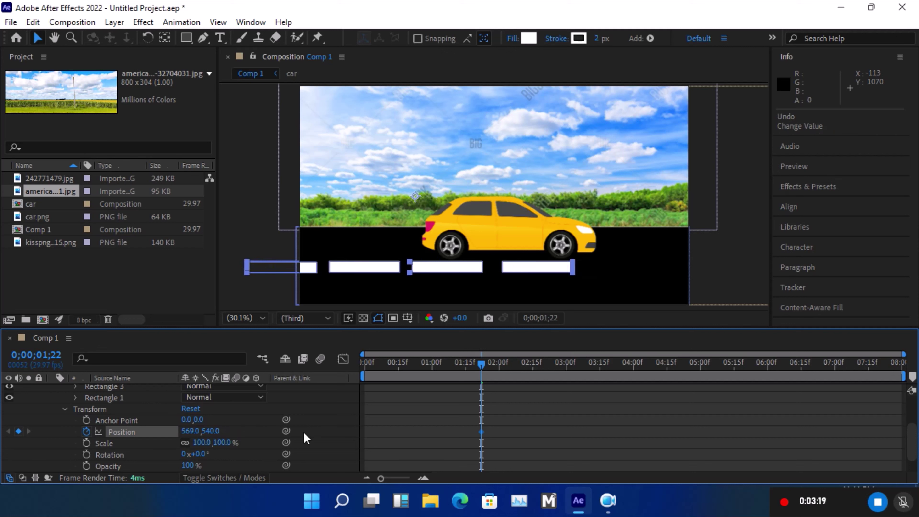
{"action": "key", "text": "ctrl+z"}
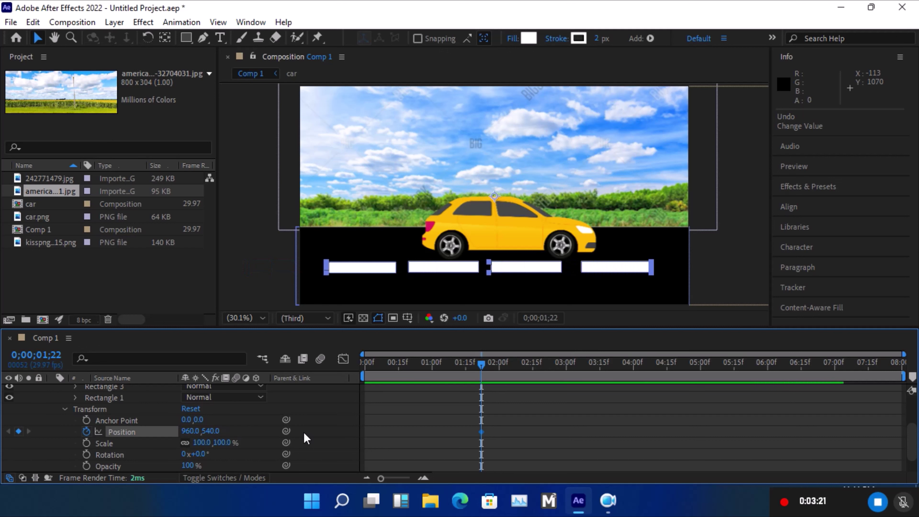
{"action": "key", "text": "ctrl+z"}
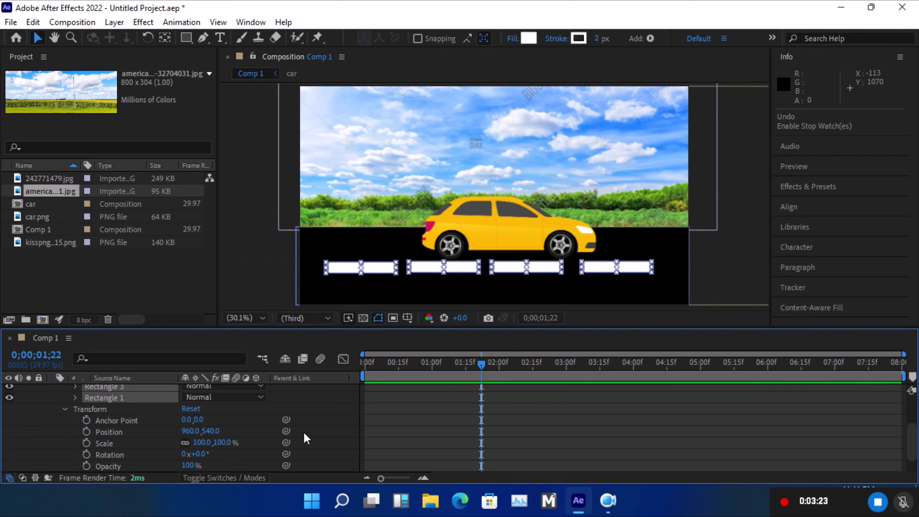
Keyframe Shape Layer 2's Position from X 960 at frame 0 to X 4 at 0;00;02;13.
{"action": "left_click_drag", "start_coordinate": [481, 366], "coordinate": [334, 367]}
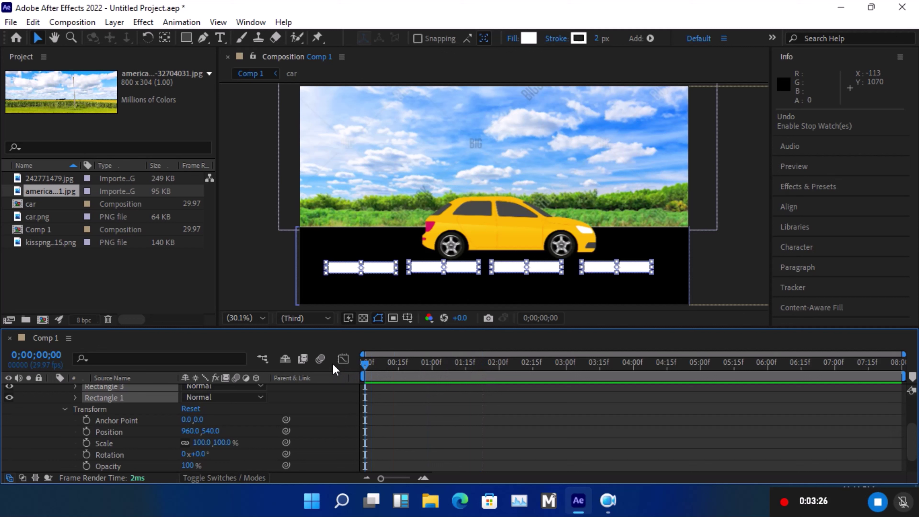
{"action": "left_click", "coordinate": [86, 432]}
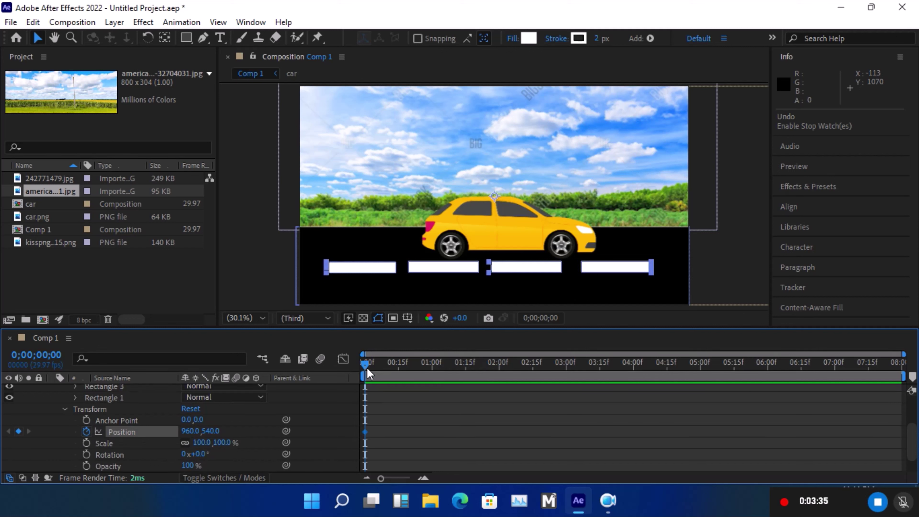
{"action": "mouse_move", "coordinate": [364, 364]}
{"action": "left_mouse_down"}
{"action": "mouse_move", "coordinate": [609, 380]}
{"action": "mouse_move", "coordinate": [568, 382]}
{"action": "left_mouse_up"}
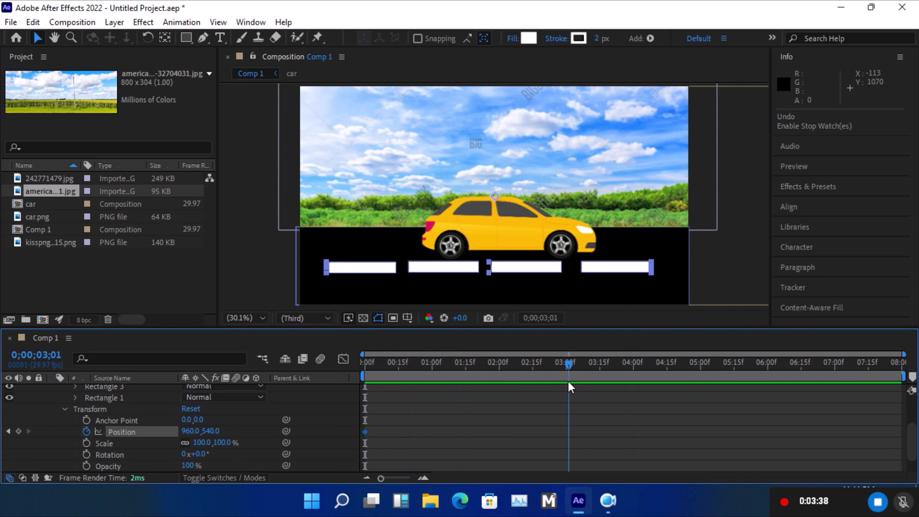
{"action": "left_click_drag", "start_coordinate": [569, 386], "coordinate": [526, 385]}
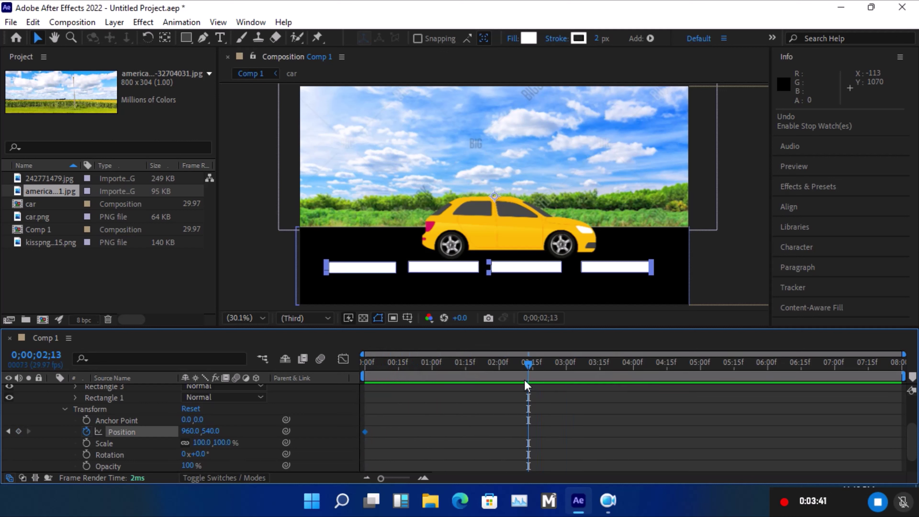
{"action": "mouse_move", "coordinate": [191, 430]}
{"action": "left_mouse_down"}
{"action": "mouse_move", "coordinate": [219, 430]}
{"action": "mouse_move", "coordinate": [7, 413]}
{"action": "left_mouse_up"}
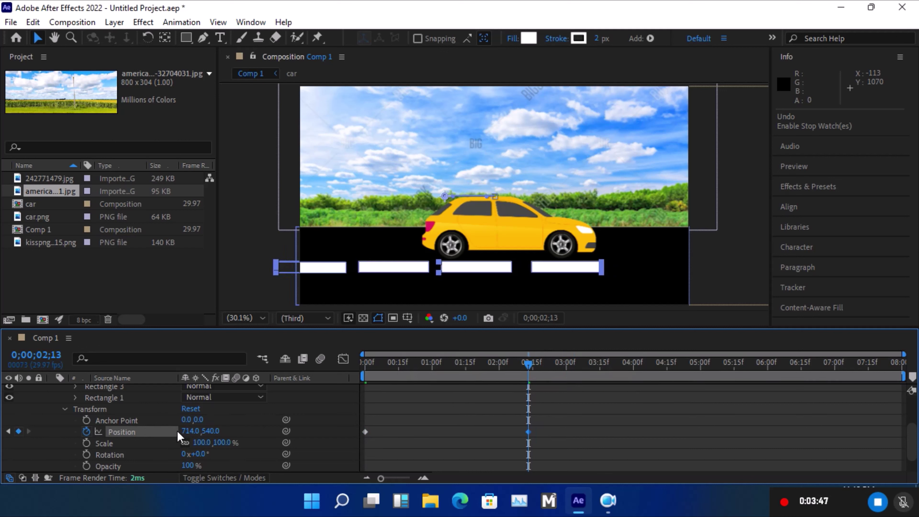
{"action": "mouse_move", "coordinate": [182, 431]}
{"action": "left_mouse_down"}
{"action": "mouse_move", "coordinate": [174, 430]}
{"action": "mouse_move", "coordinate": [191, 436]}
{"action": "mouse_move", "coordinate": [148, 433]}
{"action": "mouse_move", "coordinate": [197, 435]}
{"action": "mouse_move", "coordinate": [163, 435]}
{"action": "left_mouse_up"}
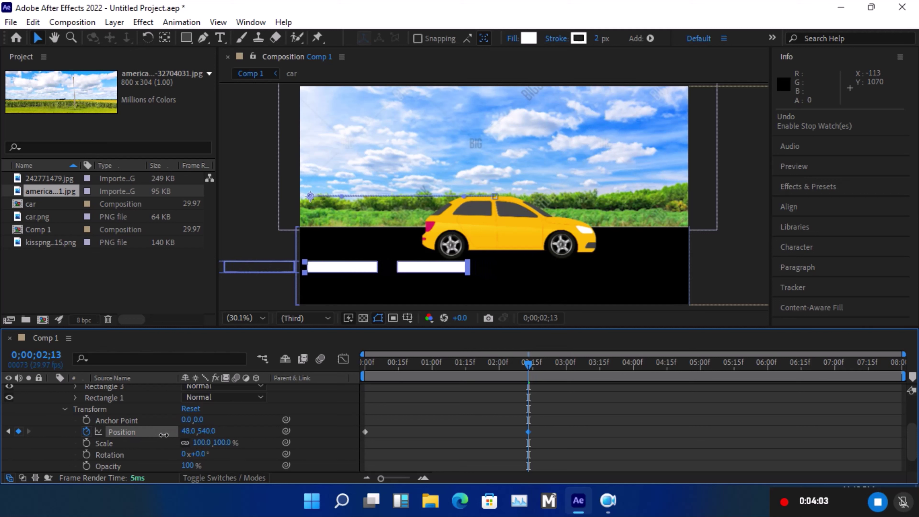
{"action": "left_click_drag", "start_coordinate": [164, 435], "coordinate": [188, 436]}
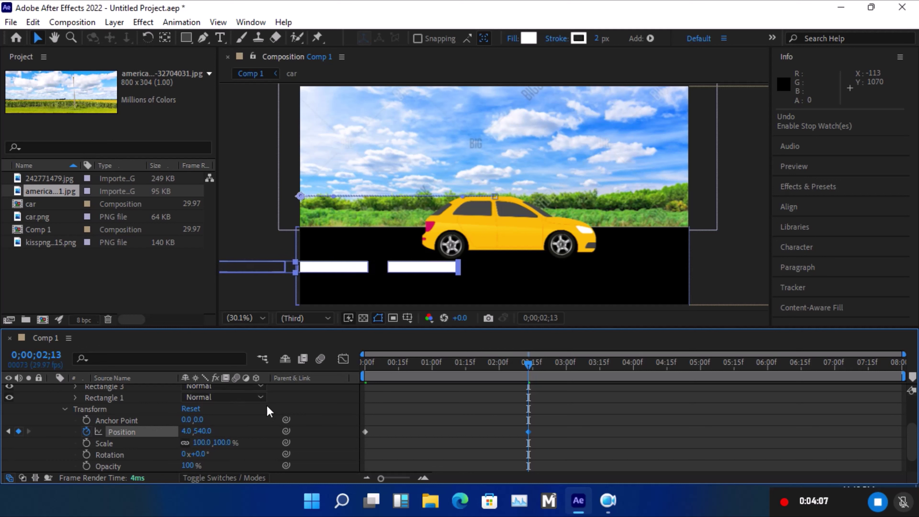
Collapse Shape Layer 2's contents and duplicate the layer as Shape Layer 3.
{"action": "scroll", "coordinate": [98, 422], "scroll_direction": "up", "scroll_amount": 2}
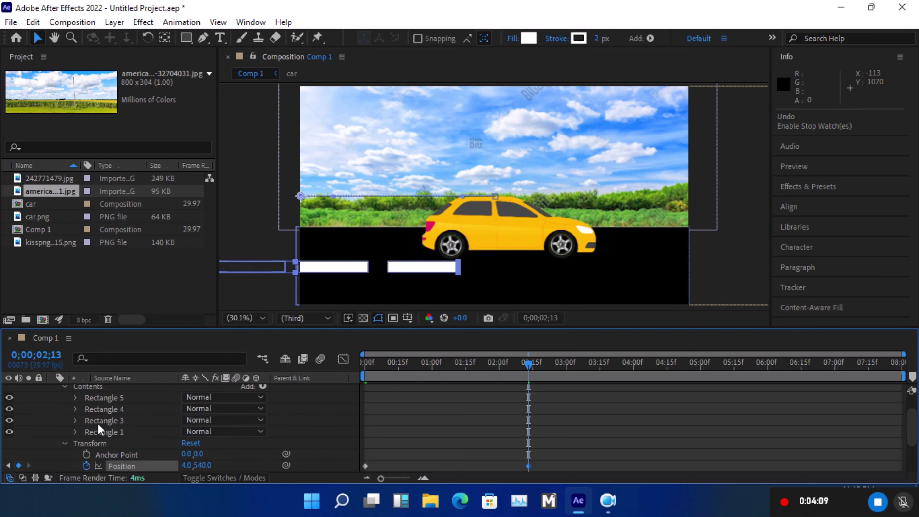
{"action": "scroll", "coordinate": [98, 422], "scroll_direction": "up", "scroll_amount": 2}
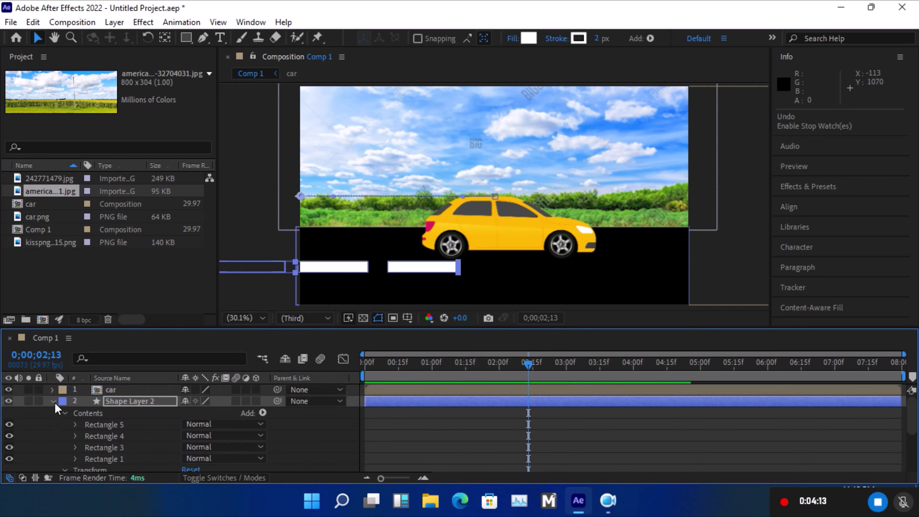
{"action": "left_click", "coordinate": [54, 403]}
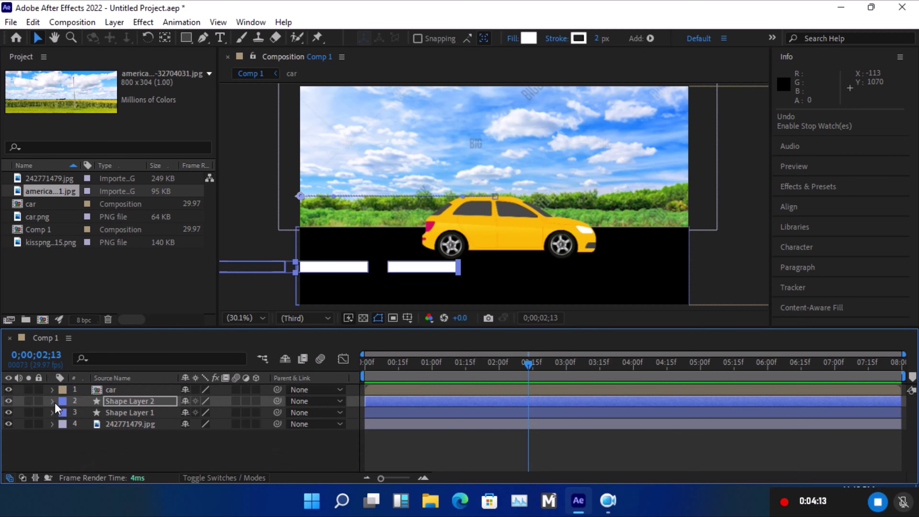
{"action": "left_click", "coordinate": [143, 401]}
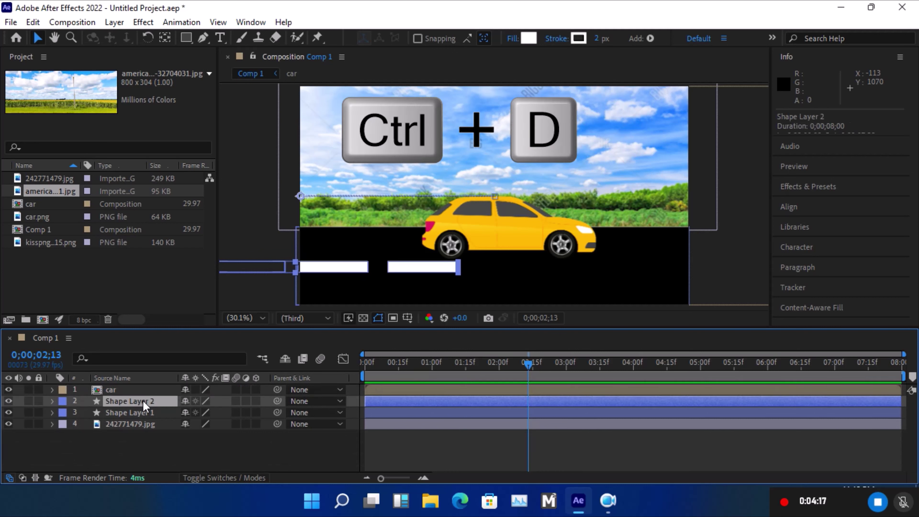
{"action": "key", "text": "ctrl+d"}
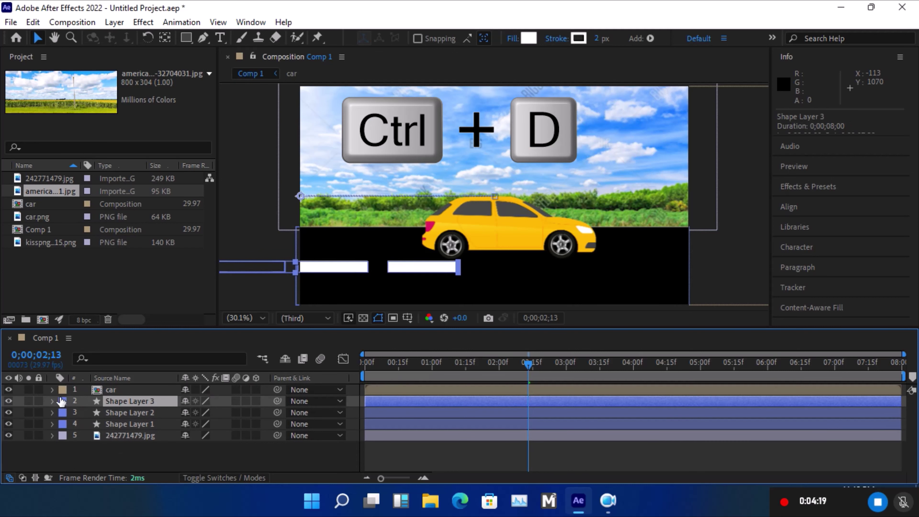
Clear the copied Position keyframes on Shape Layer 3, leaving it at 4.0, 540.0.
{"action": "left_click", "coordinate": [51, 400]}
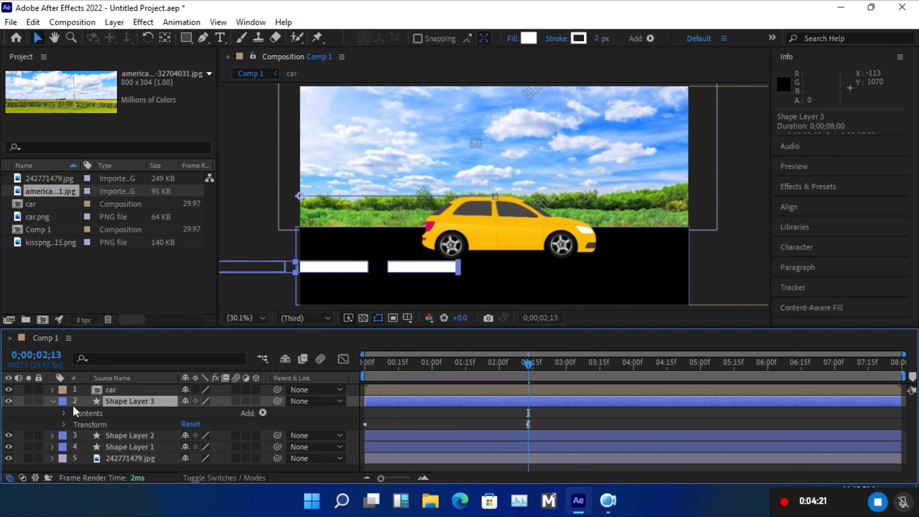
{"action": "left_click", "coordinate": [64, 413]}
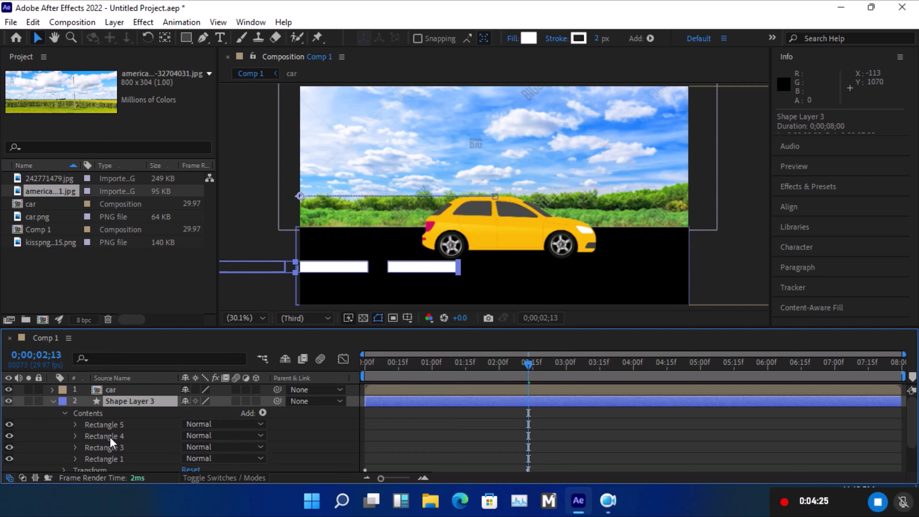
{"action": "scroll", "coordinate": [112, 442], "scroll_direction": "down", "scroll_amount": 3}
{"action": "left_click", "coordinate": [64, 435]}
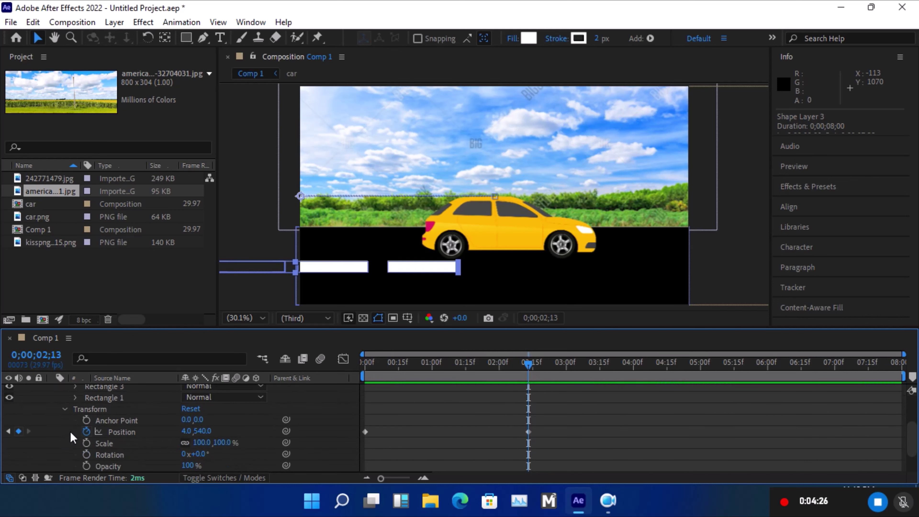
{"action": "left_click", "coordinate": [86, 431]}
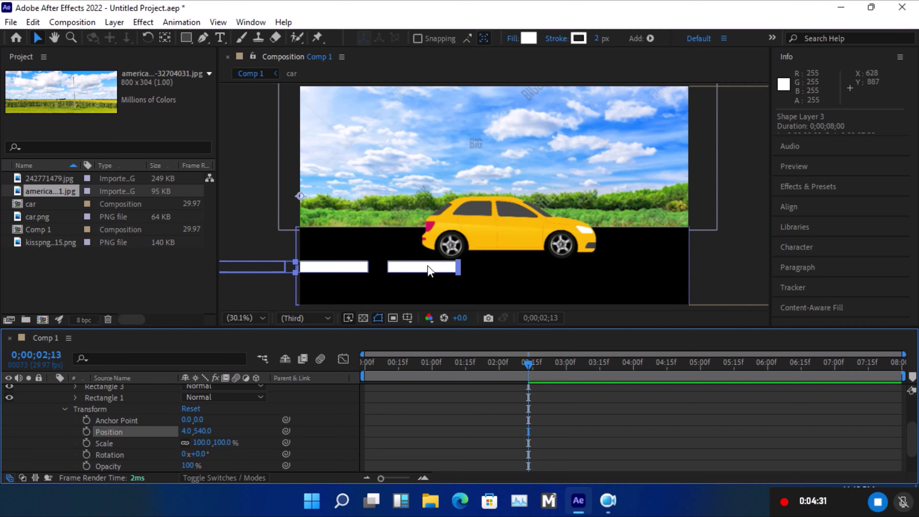
At the first frame, move Shape Layer 3's stripes right to Position 2635.9, 536.7.
{"action": "left_click", "coordinate": [336, 272]}
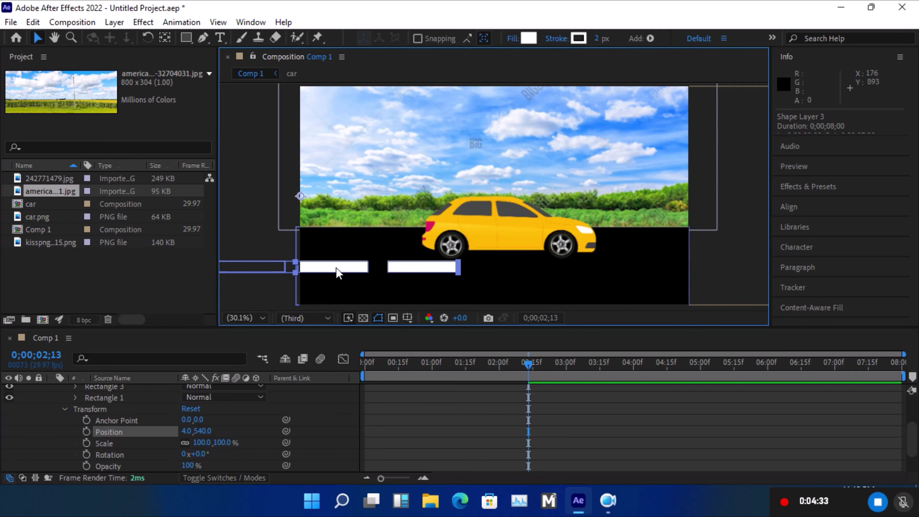
{"action": "left_click_drag", "start_coordinate": [336, 272], "coordinate": [773, 268]}
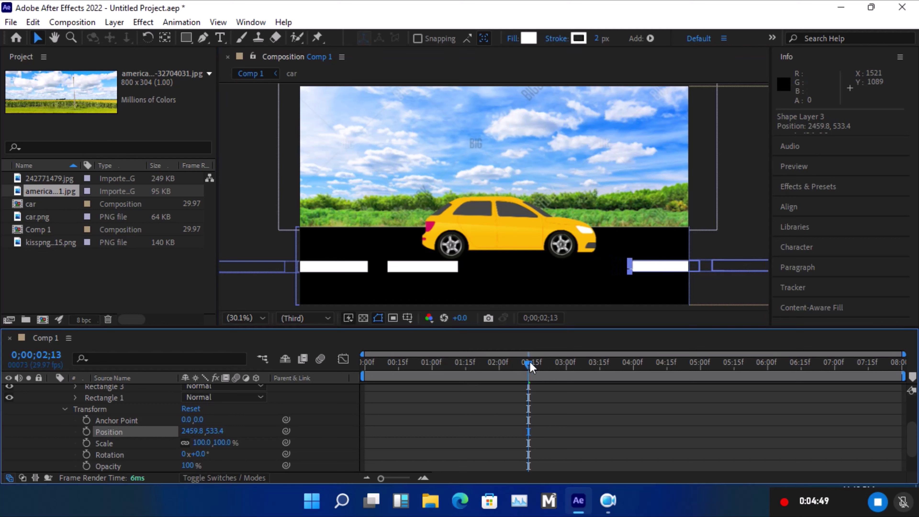
{"action": "left_click_drag", "start_coordinate": [527, 362], "coordinate": [393, 374]}
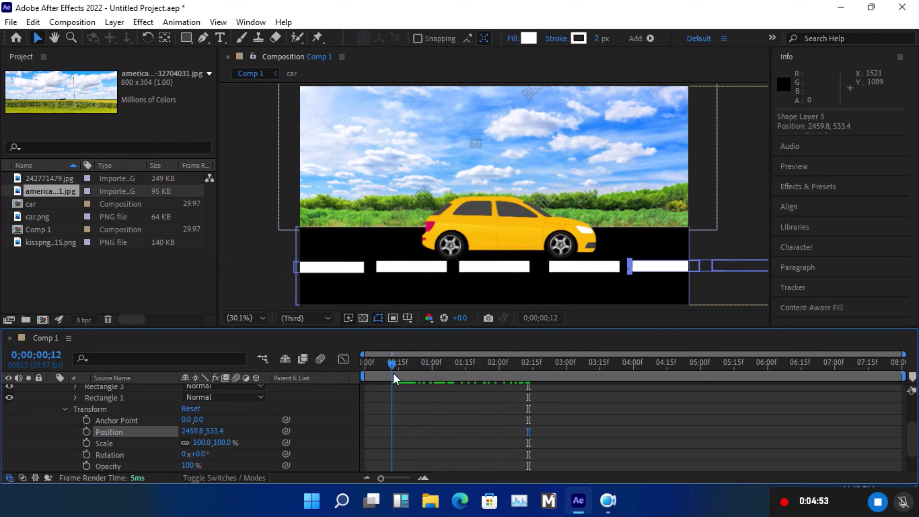
{"action": "left_click_drag", "start_coordinate": [393, 373], "coordinate": [364, 370]}
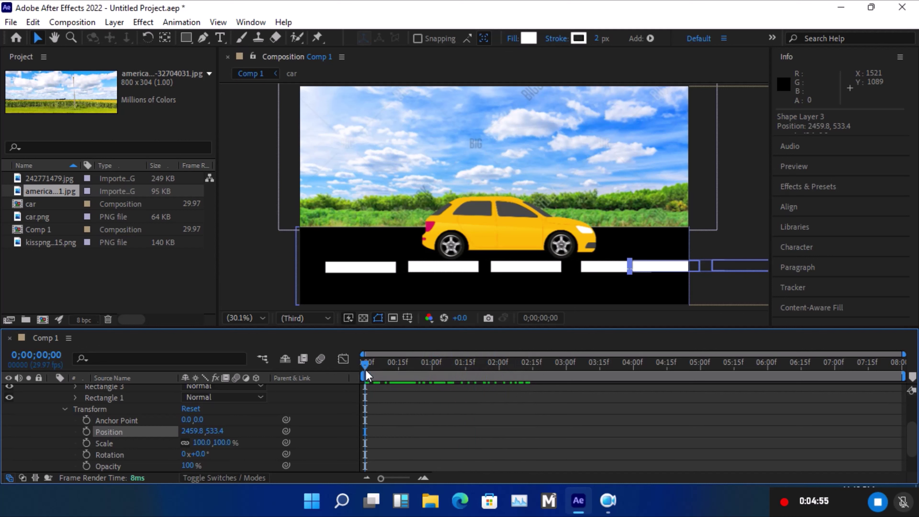
{"action": "left_click", "coordinate": [699, 272]}
{"action": "left_click_drag", "start_coordinate": [701, 268], "coordinate": [715, 268]}
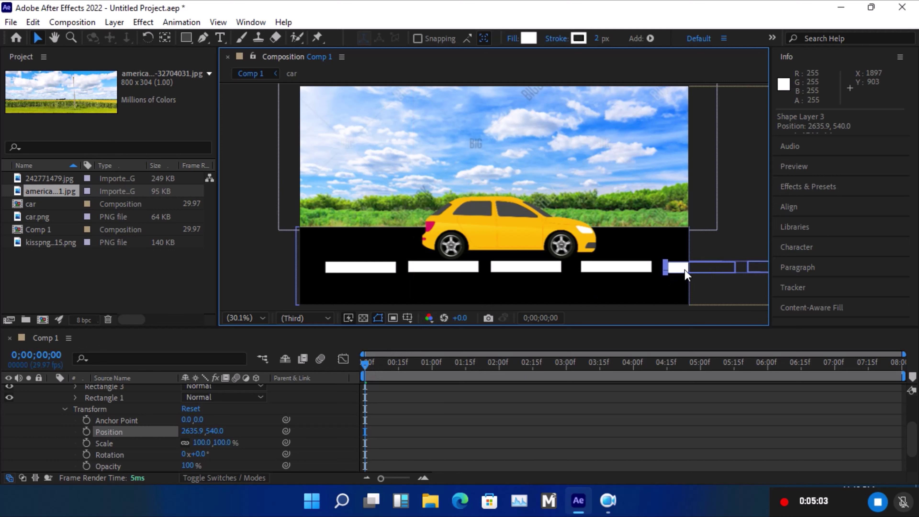
{"action": "left_click_drag", "start_coordinate": [683, 271], "coordinate": [683, 270]}
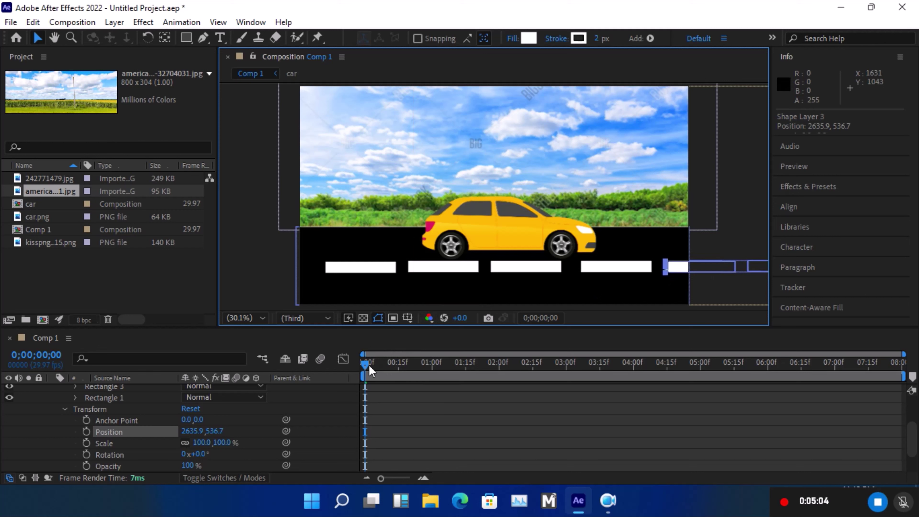
At frame 3, add a Position keyframe for Shape Layer 3 at X 2635.9.
{"action": "left_click", "coordinate": [368, 364]}
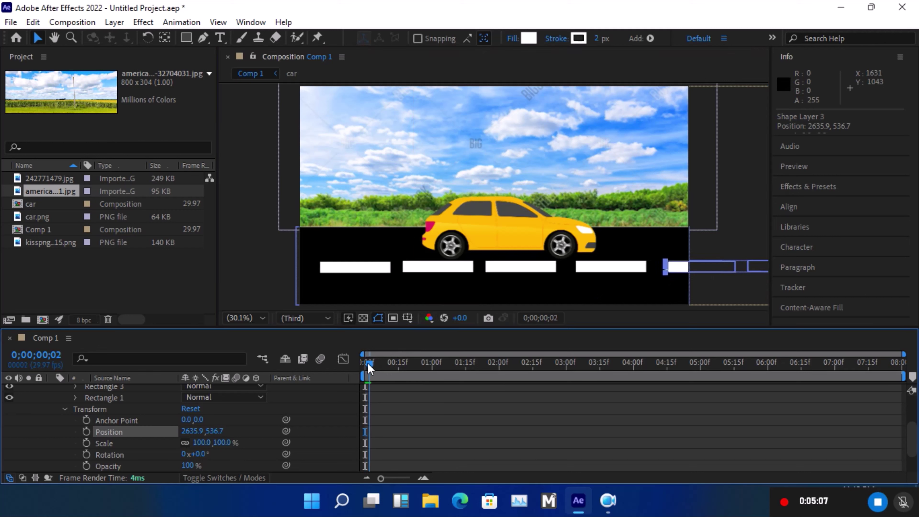
{"action": "key", "text": "Page_Down"}
{"action": "left_click", "coordinate": [86, 431]}
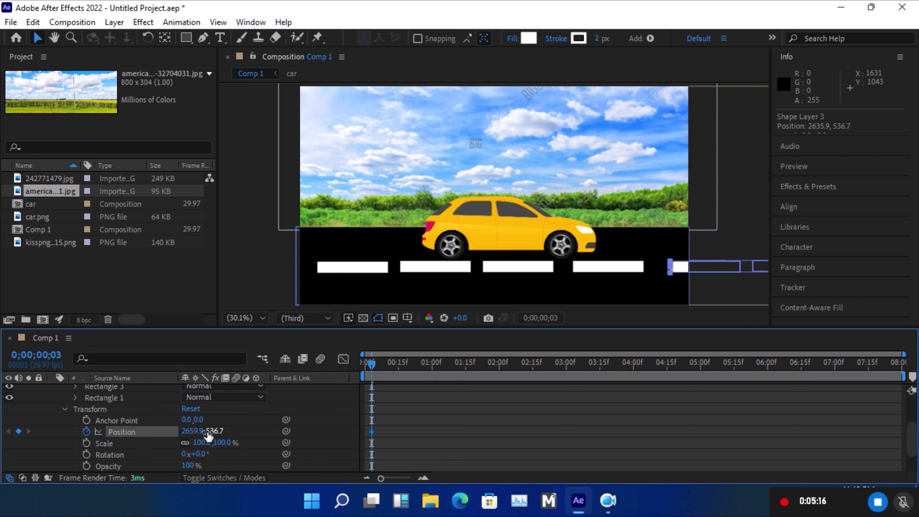
{"action": "left_click_drag", "start_coordinate": [207, 435], "coordinate": [208, 434]}
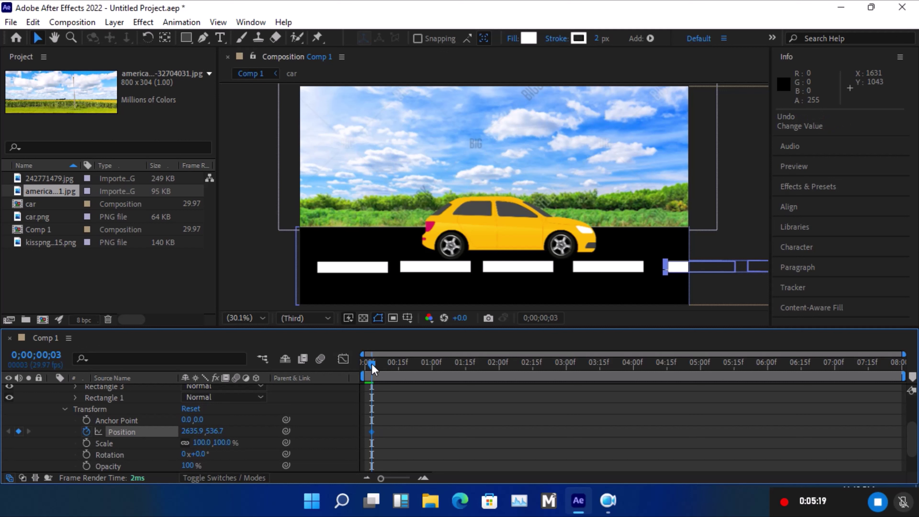
Keyframe Position X to 1673.9 at 0;00;04;27 and preview the scrolling stripes.
{"action": "mouse_move", "coordinate": [371, 364]}
{"action": "left_mouse_down"}
{"action": "mouse_move", "coordinate": [636, 388]}
{"action": "mouse_move", "coordinate": [676, 364]}
{"action": "mouse_move", "coordinate": [696, 363]}
{"action": "left_mouse_up"}
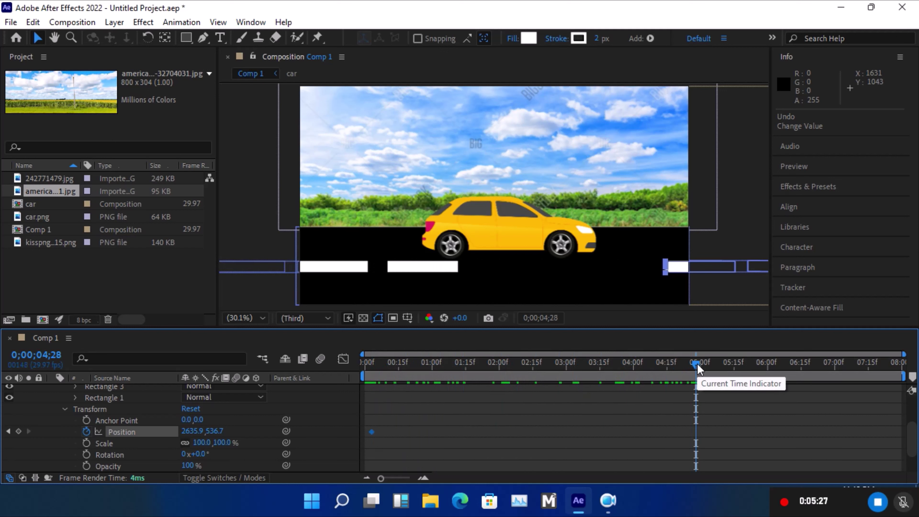
{"action": "mouse_move", "coordinate": [695, 363]}
{"action": "left_mouse_down"}
{"action": "mouse_move", "coordinate": [580, 365]}
{"action": "mouse_move", "coordinate": [693, 363]}
{"action": "left_mouse_up"}
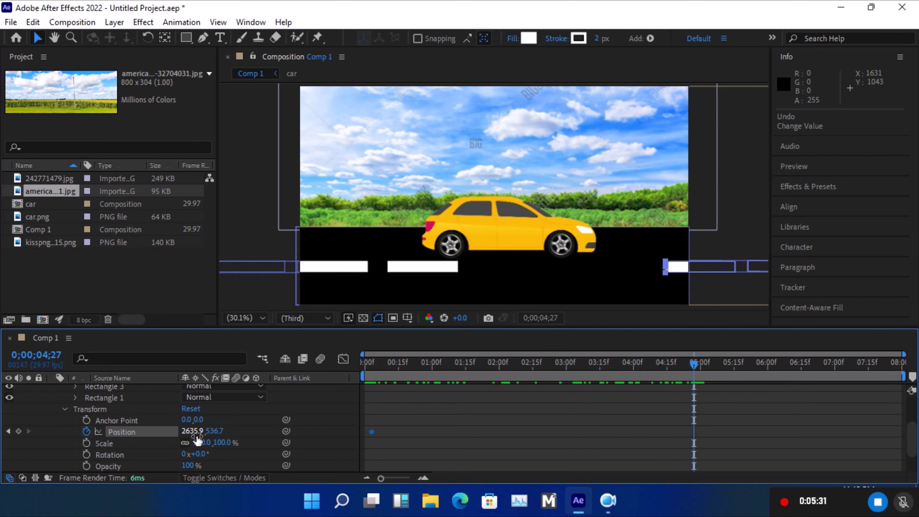
{"action": "left_click_drag", "start_coordinate": [190, 431], "coordinate": [2, 410]}
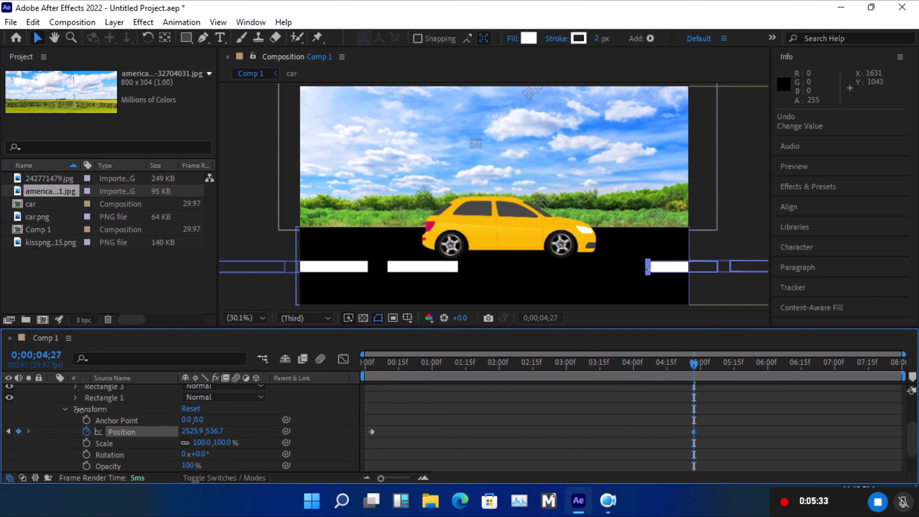
{"action": "left_click_drag", "start_coordinate": [185, 434], "coordinate": [197, 432]}
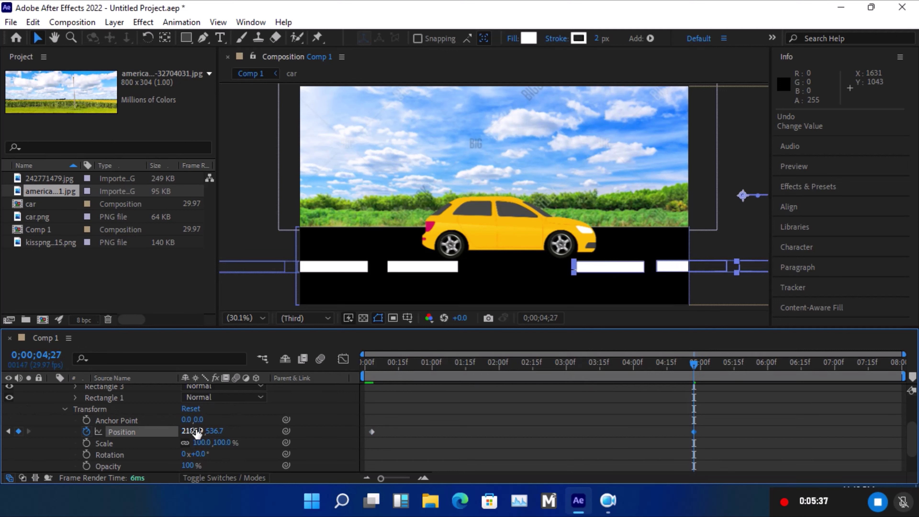
{"action": "mouse_move", "coordinate": [194, 432]}
{"action": "left_mouse_down"}
{"action": "mouse_move", "coordinate": [136, 427]}
{"action": "mouse_move", "coordinate": [175, 431]}
{"action": "mouse_move", "coordinate": [172, 438]}
{"action": "left_mouse_up"}
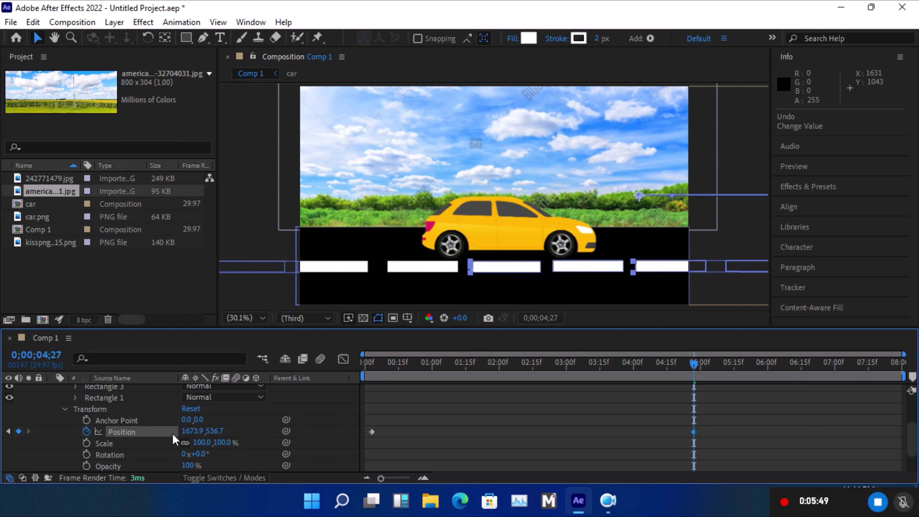
{"action": "key", "text": "space"}
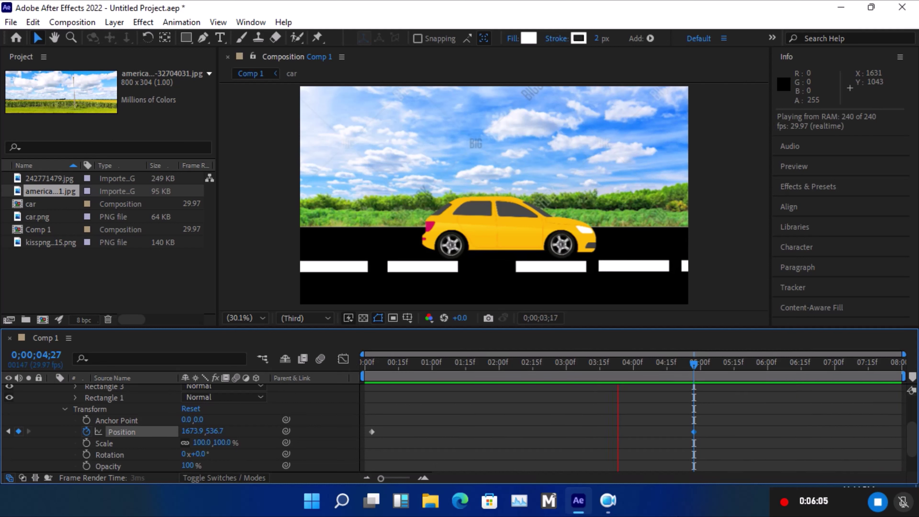
{"action": "key", "text": "space"}
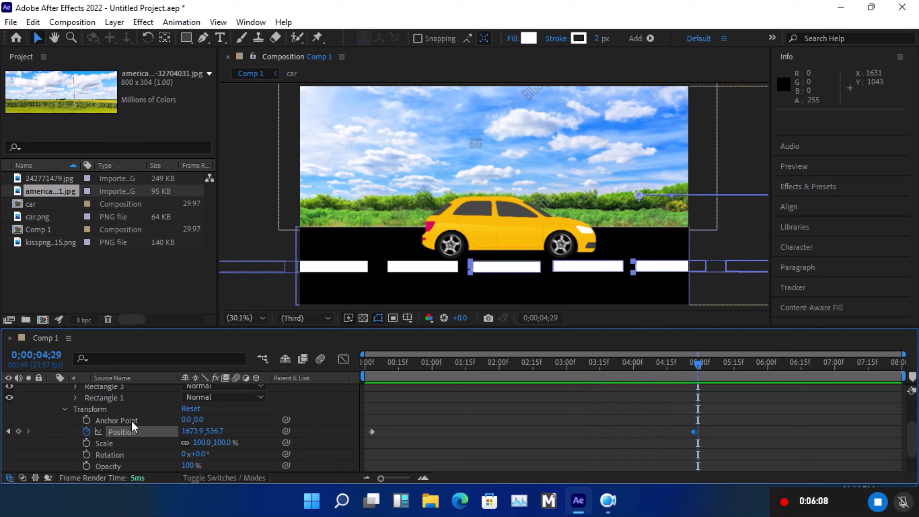
Collapse Shape Layer 3 and select and expand Shape Layer 2's properties.
{"action": "scroll", "coordinate": [88, 421], "scroll_direction": "up", "scroll_amount": 3}
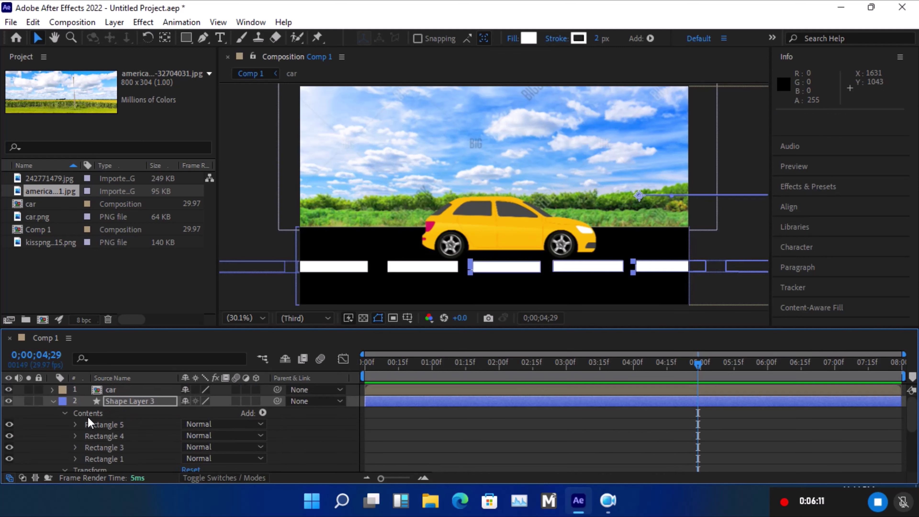
{"action": "left_click", "coordinate": [52, 400]}
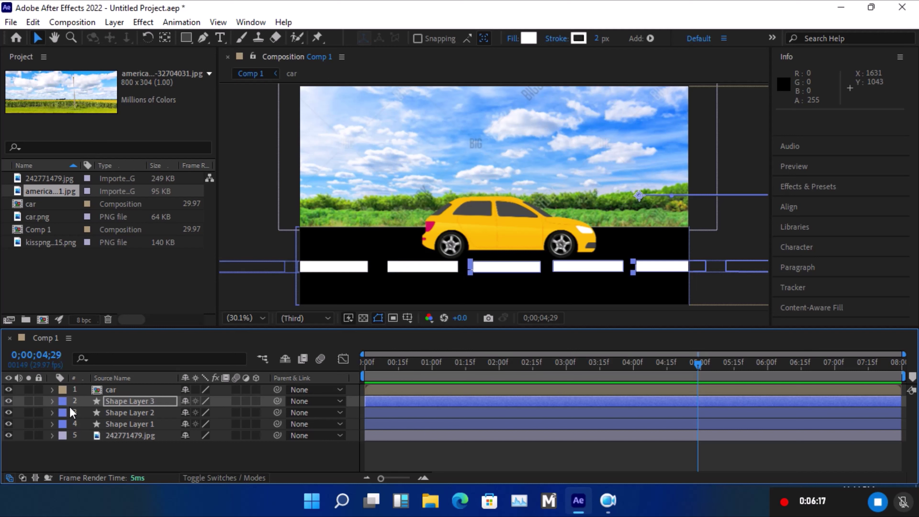
{"action": "left_click", "coordinate": [113, 411]}
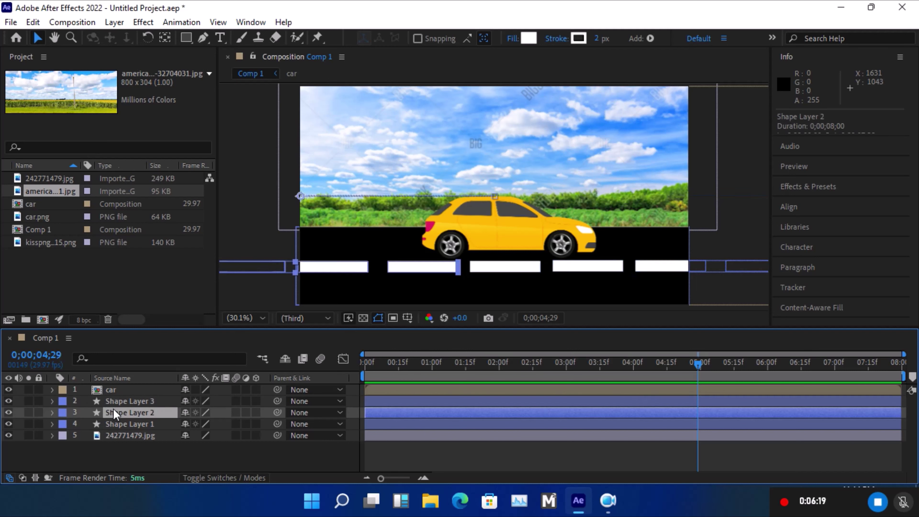
{"action": "left_click", "coordinate": [51, 413]}
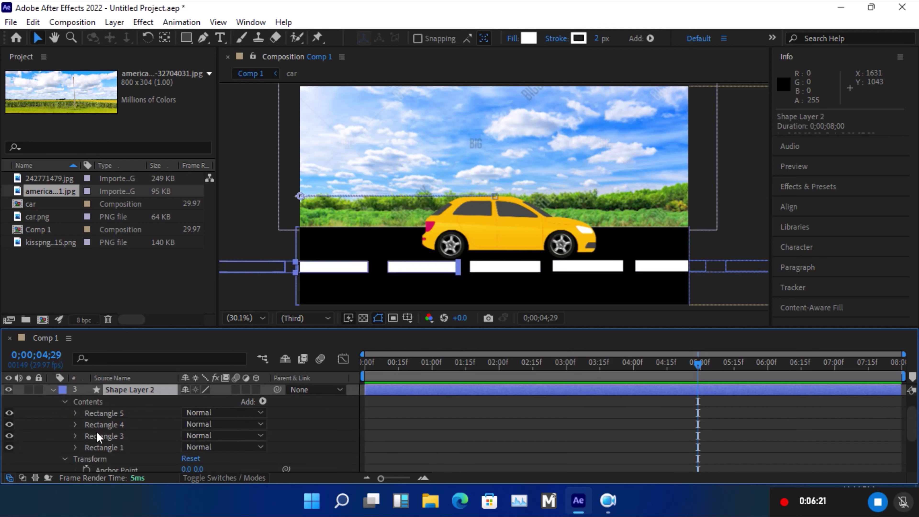
{"action": "scroll", "coordinate": [105, 448], "scroll_direction": "down", "scroll_amount": 2}
{"action": "scroll", "coordinate": [116, 449], "scroll_direction": "down", "scroll_amount": 2}
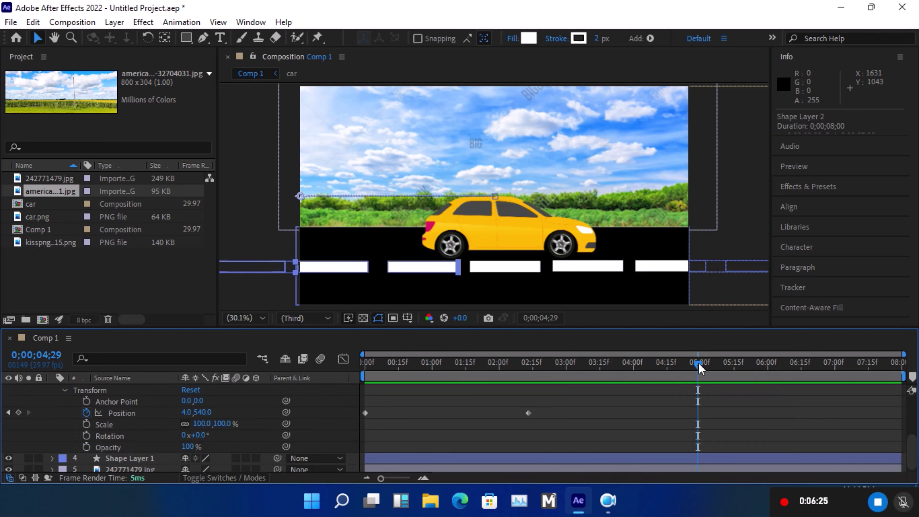
At 0;00;07;29, set Shape Layer 2's Position X to -811.0.
{"action": "left_click_drag", "start_coordinate": [700, 365], "coordinate": [903, 367]}
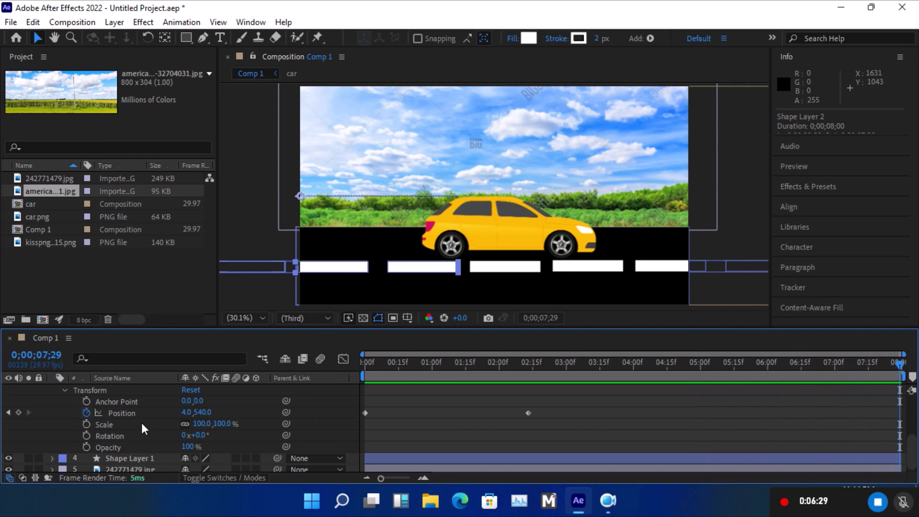
{"action": "left_click_drag", "start_coordinate": [187, 412], "coordinate": [3, 407]}
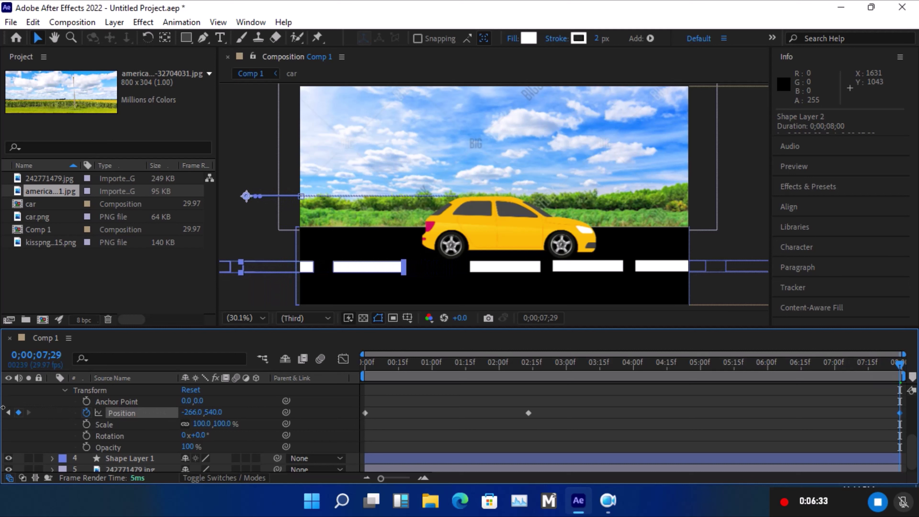
{"action": "left_click_drag", "start_coordinate": [192, 417], "coordinate": [3, 398]}
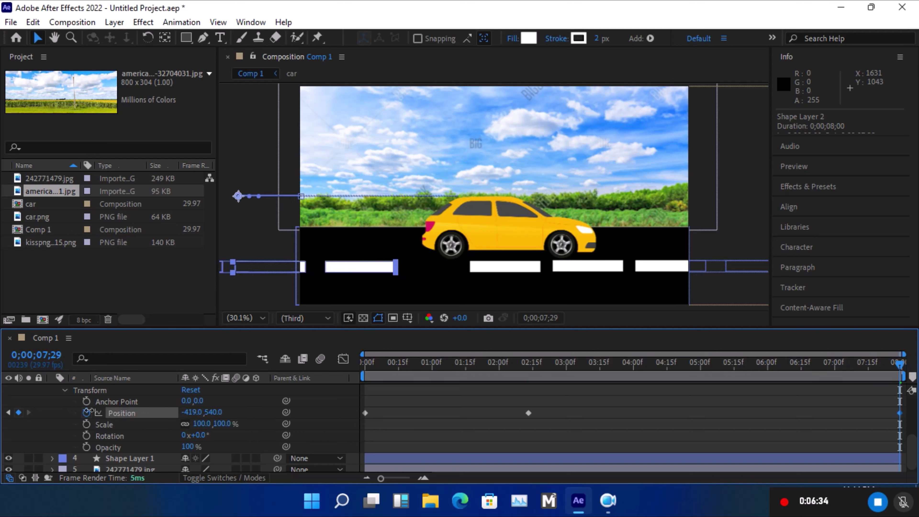
{"action": "mouse_move", "coordinate": [187, 413]}
{"action": "left_mouse_down"}
{"action": "mouse_move", "coordinate": [161, 426]}
{"action": "mouse_move", "coordinate": [127, 414]}
{"action": "left_mouse_up"}
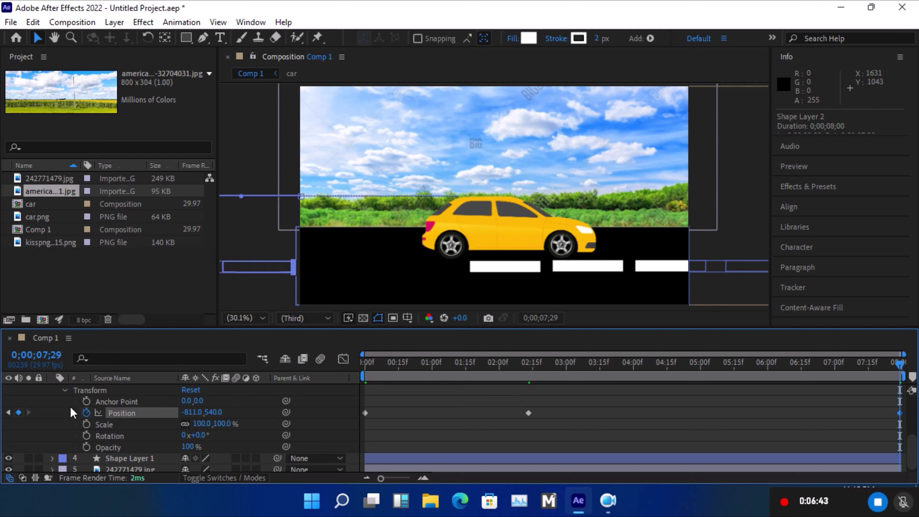
{"action": "scroll", "coordinate": [71, 413], "scroll_direction": "up", "scroll_amount": 3}
{"action": "scroll", "coordinate": [71, 413], "scroll_direction": "down", "scroll_amount": 1}
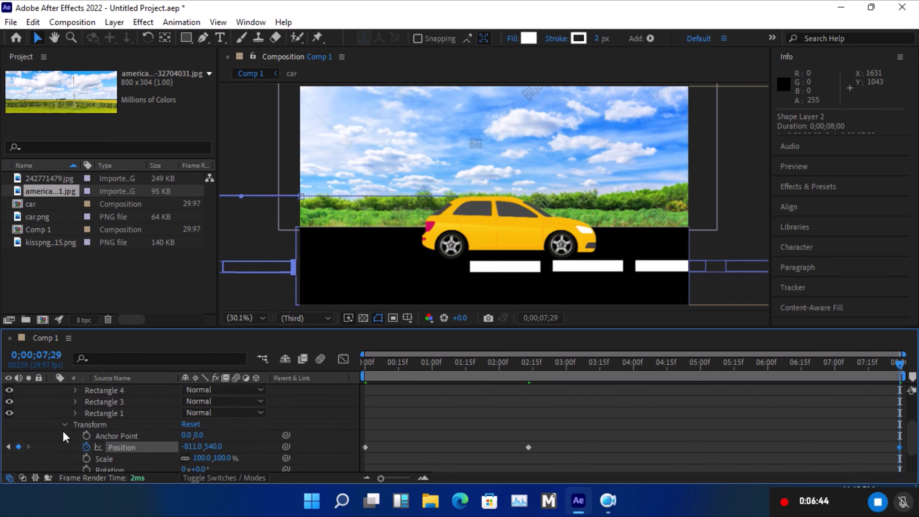
{"action": "scroll", "coordinate": [65, 436], "scroll_direction": "up", "scroll_amount": 3}
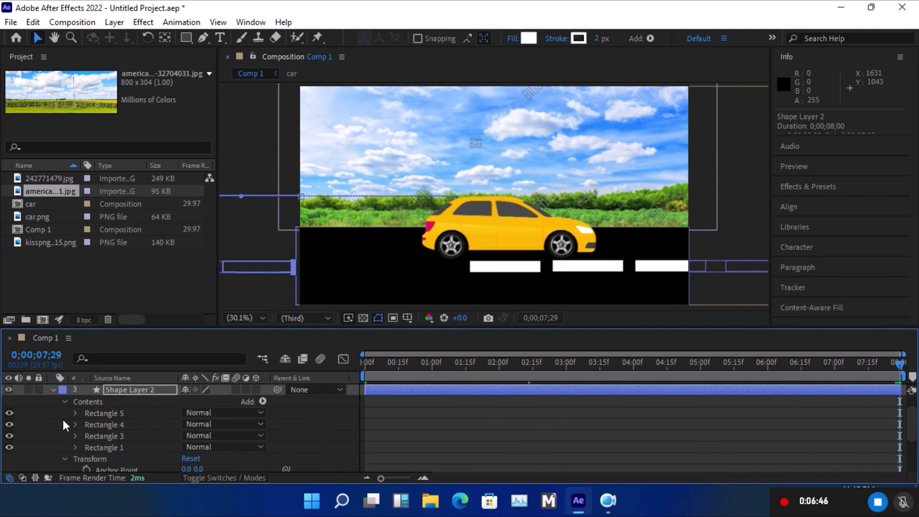
{"action": "scroll", "coordinate": [62, 420], "scroll_direction": "up", "scroll_amount": 2}
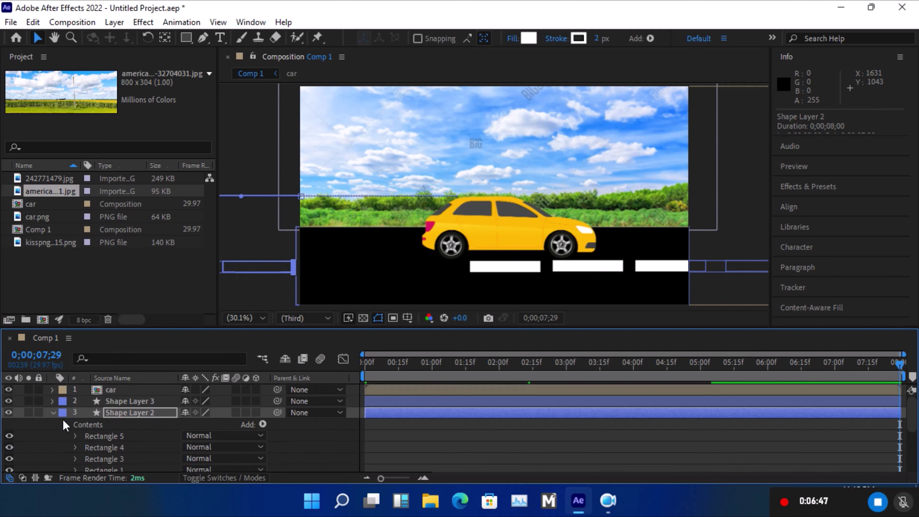
Collapse Shape Layer 2 and set Shape Layer 3's end Position X to 793.9.
{"action": "left_click", "coordinate": [52, 412]}
{"action": "left_click", "coordinate": [52, 401]}
{"action": "scroll", "coordinate": [63, 412], "scroll_direction": "down", "scroll_amount": 1}
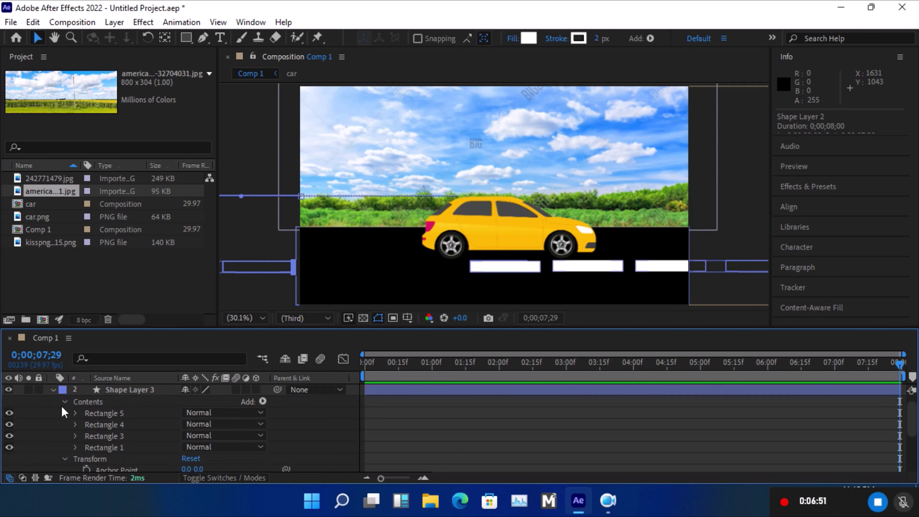
{"action": "scroll", "coordinate": [75, 420], "scroll_direction": "down", "scroll_amount": 3}
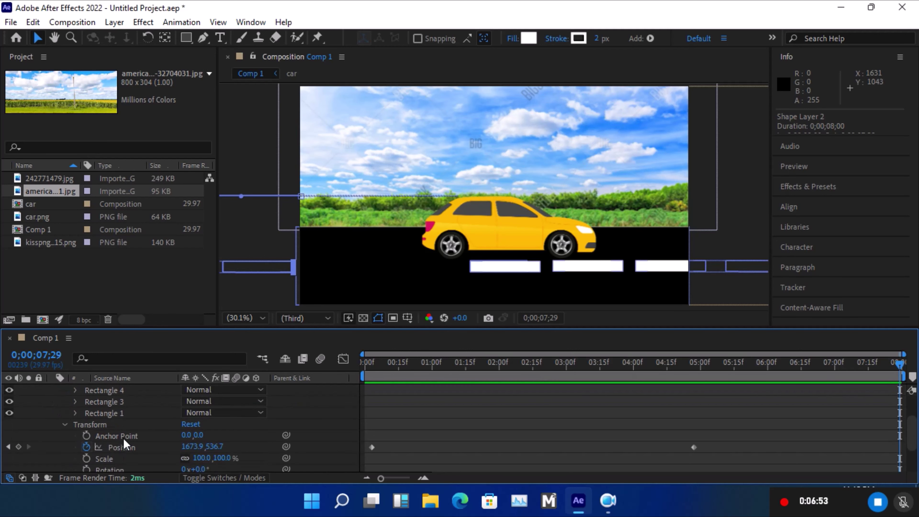
{"action": "scroll", "coordinate": [123, 439], "scroll_direction": "down", "scroll_amount": 3}
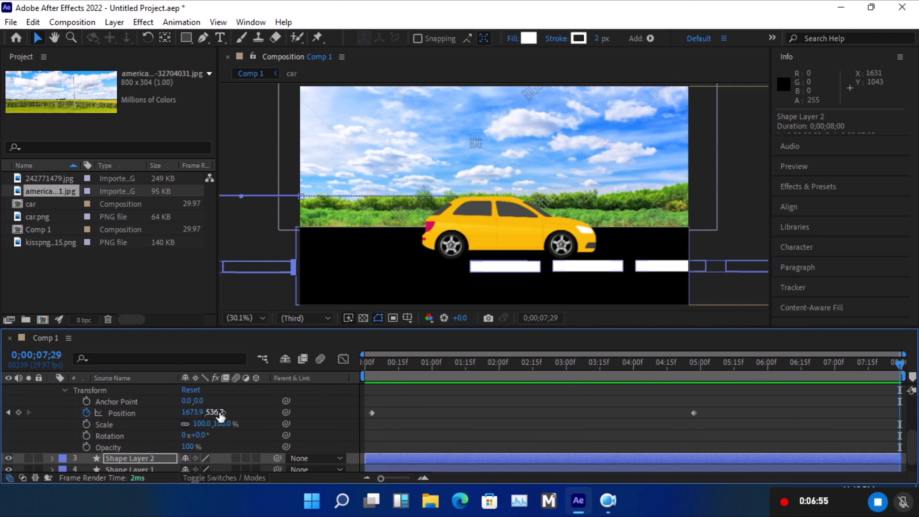
{"action": "mouse_move", "coordinate": [195, 413]}
{"action": "left_mouse_down"}
{"action": "mouse_move", "coordinate": [3, 403]}
{"action": "mouse_move", "coordinate": [172, 412]}
{"action": "mouse_move", "coordinate": [15, 420]}
{"action": "left_mouse_up"}
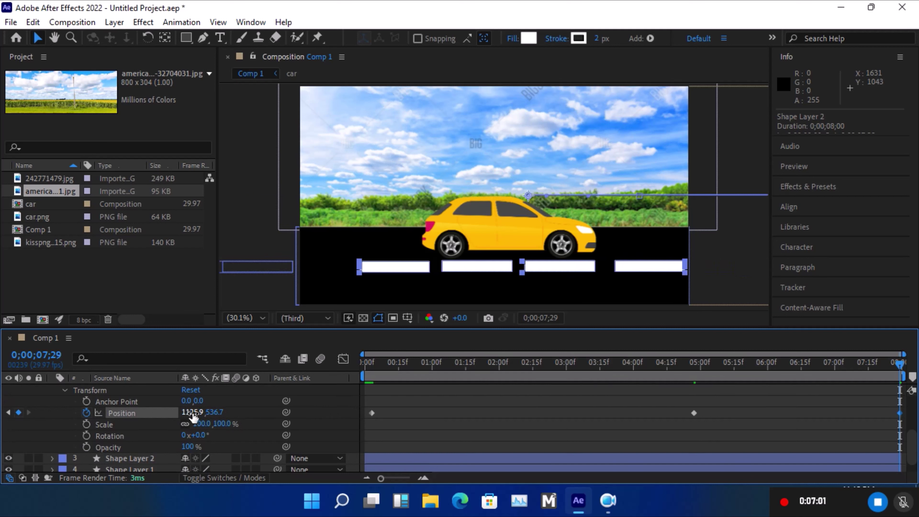
{"action": "left_click_drag", "start_coordinate": [193, 412], "coordinate": [78, 424]}
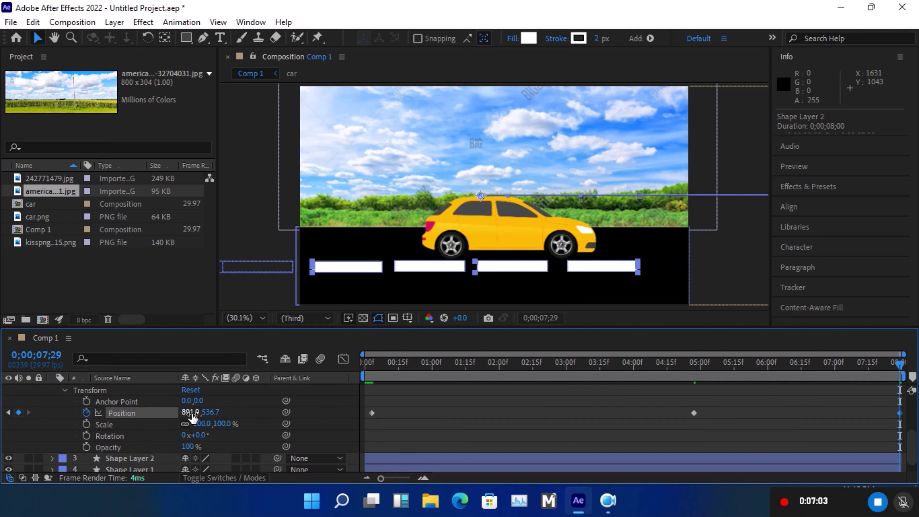
{"action": "left_click_drag", "start_coordinate": [193, 416], "coordinate": [120, 413]}
Preview the animation, then return the playhead to the start of the comp.
{"action": "key", "text": "space"}
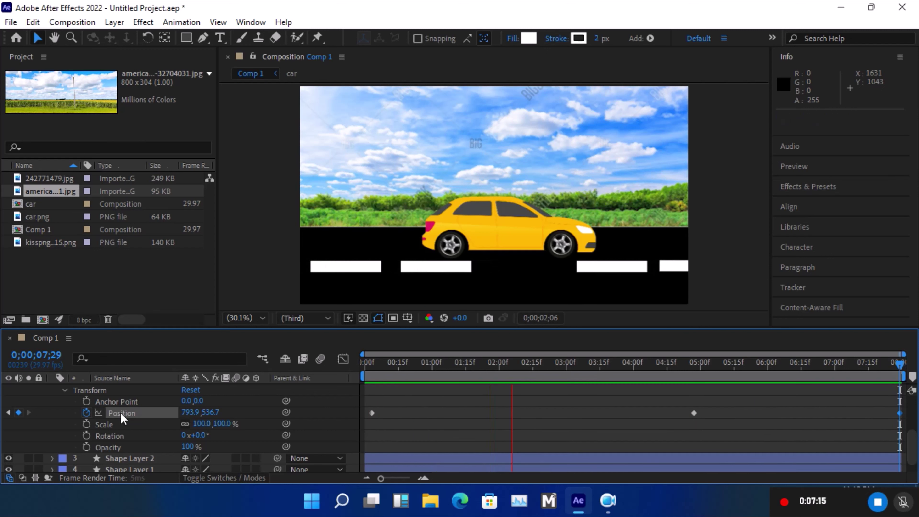
{"action": "key", "text": "space"}
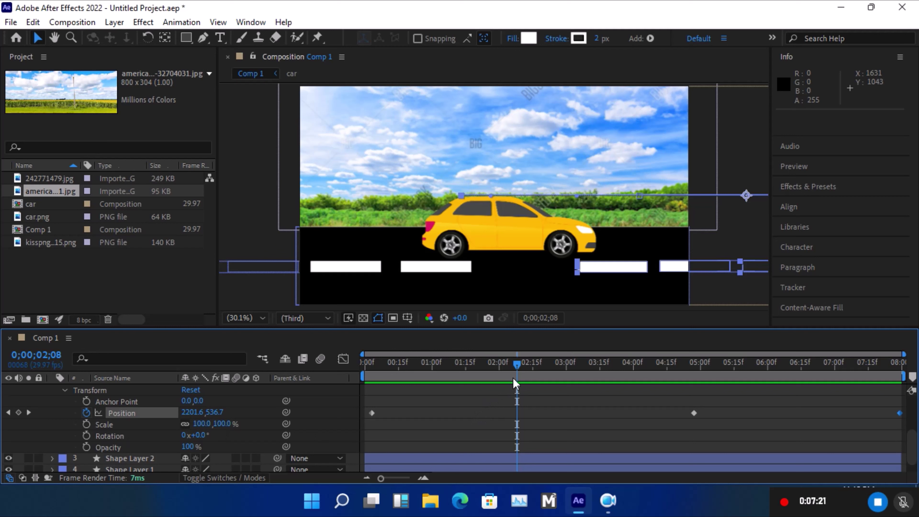
{"action": "left_click_drag", "start_coordinate": [518, 368], "coordinate": [319, 378]}
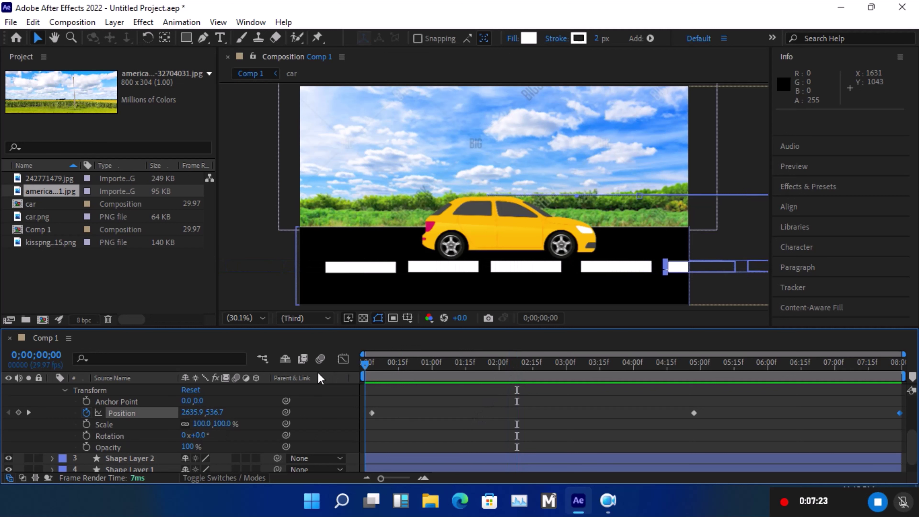
{"action": "scroll", "coordinate": [97, 412], "scroll_direction": "up", "scroll_amount": 2}
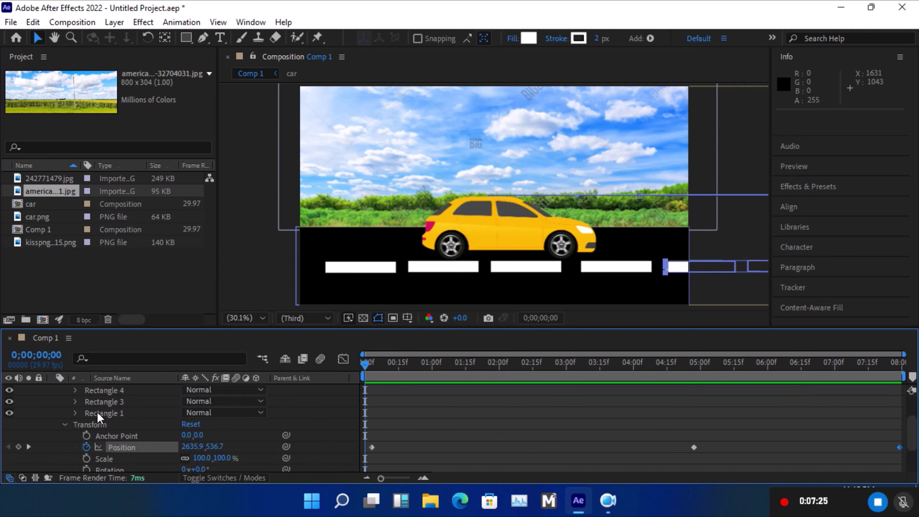
{"action": "scroll", "coordinate": [97, 412], "scroll_direction": "up", "scroll_amount": 2}
Delete Shape Layer 2's middle Position keyframe at 2;13 and preview the steadier stripe motion.
{"action": "left_click", "coordinate": [52, 390]}
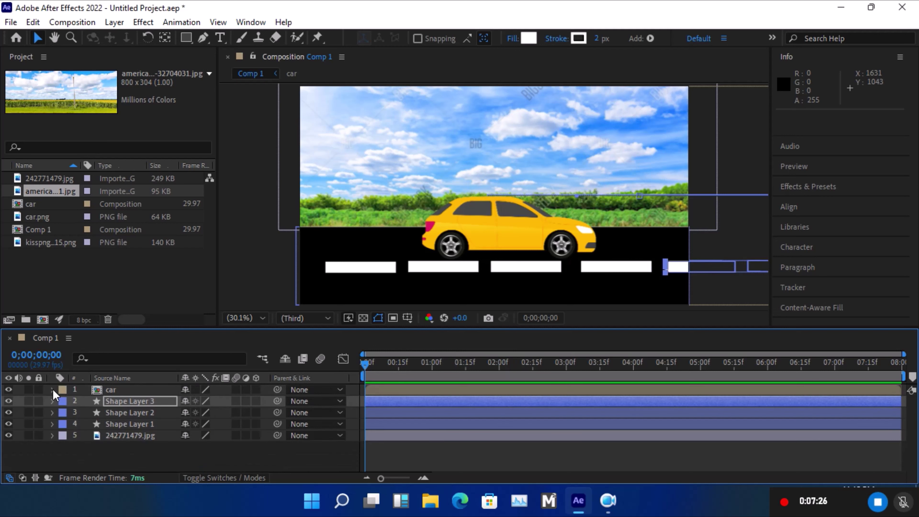
{"action": "left_click", "coordinate": [122, 413]}
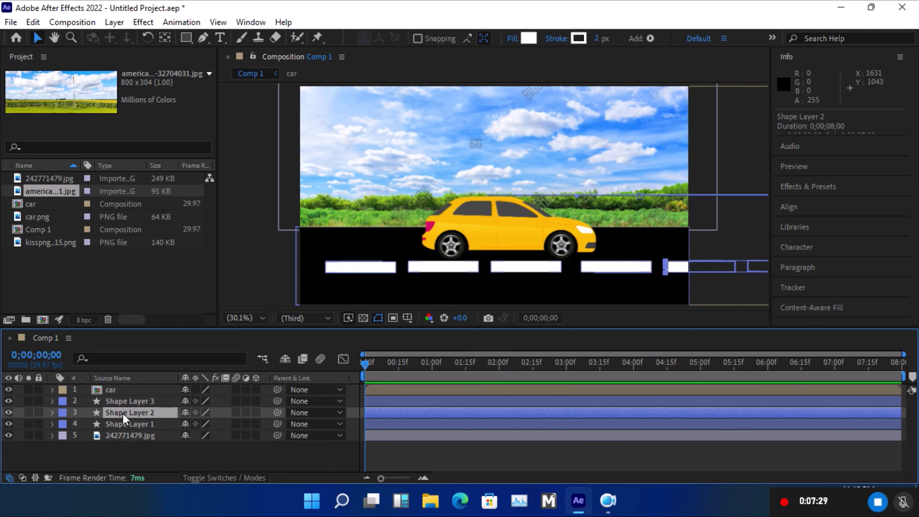
{"action": "key", "text": "p"}
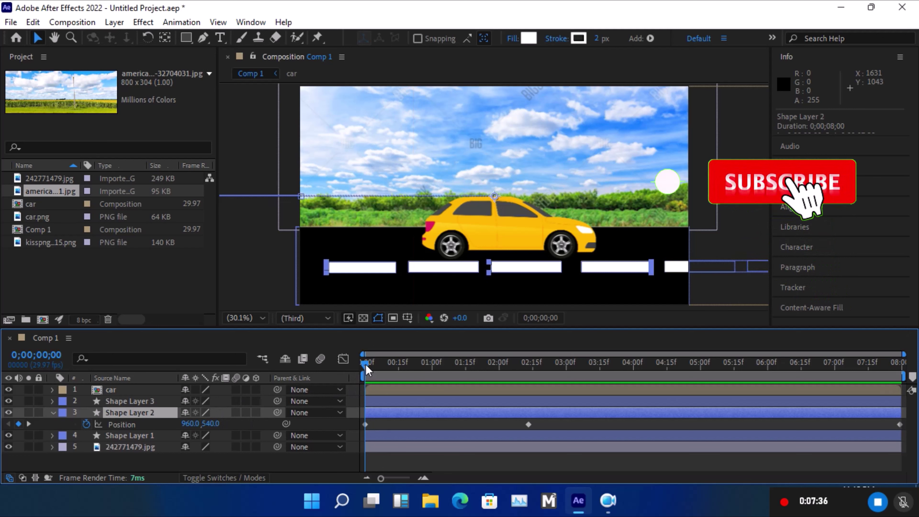
{"action": "left_click_drag", "start_coordinate": [366, 373], "coordinate": [528, 391]}
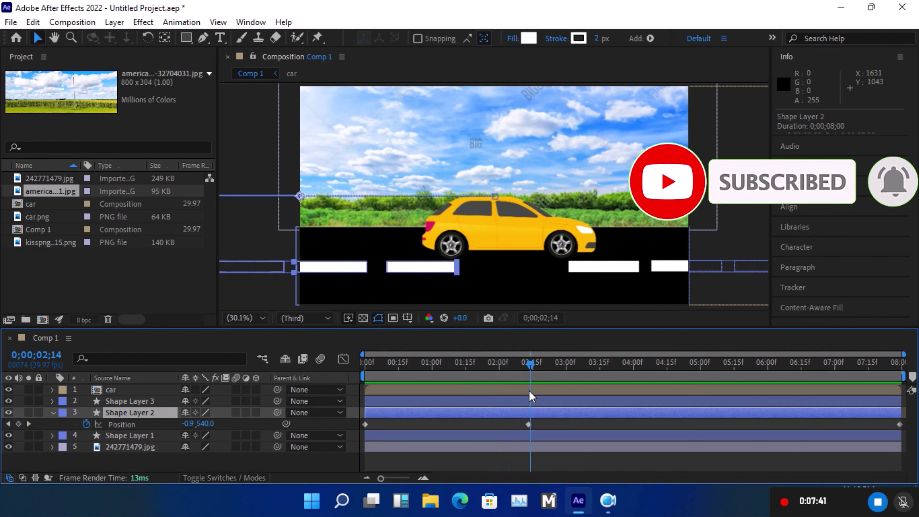
{"action": "left_click", "coordinate": [528, 425]}
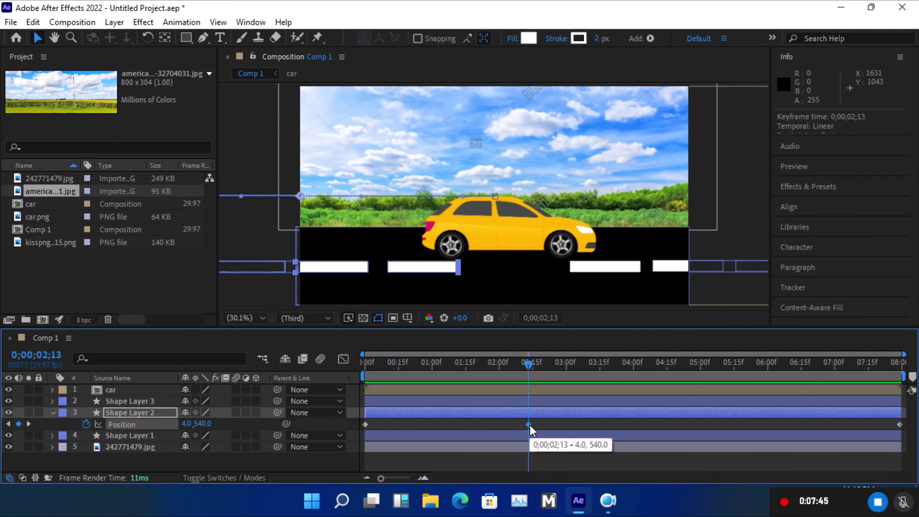
{"action": "key", "text": "Delete"}
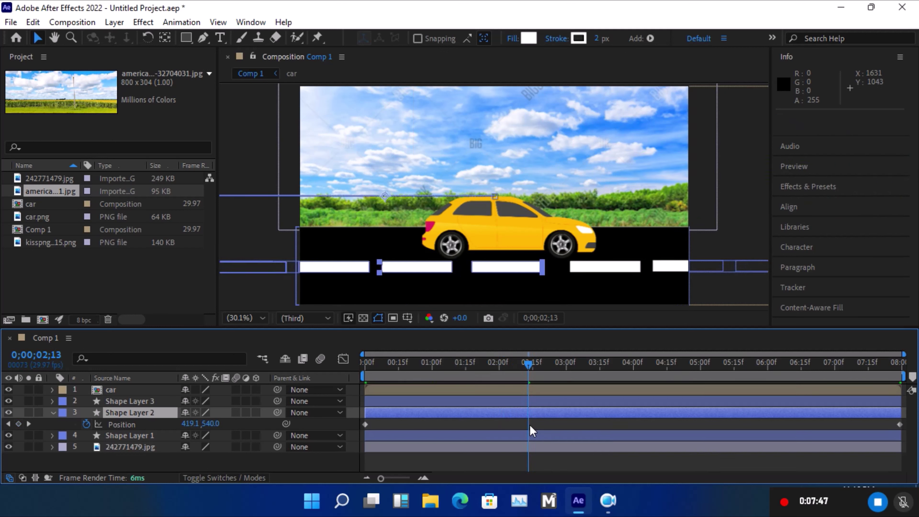
{"action": "key", "text": "space"}
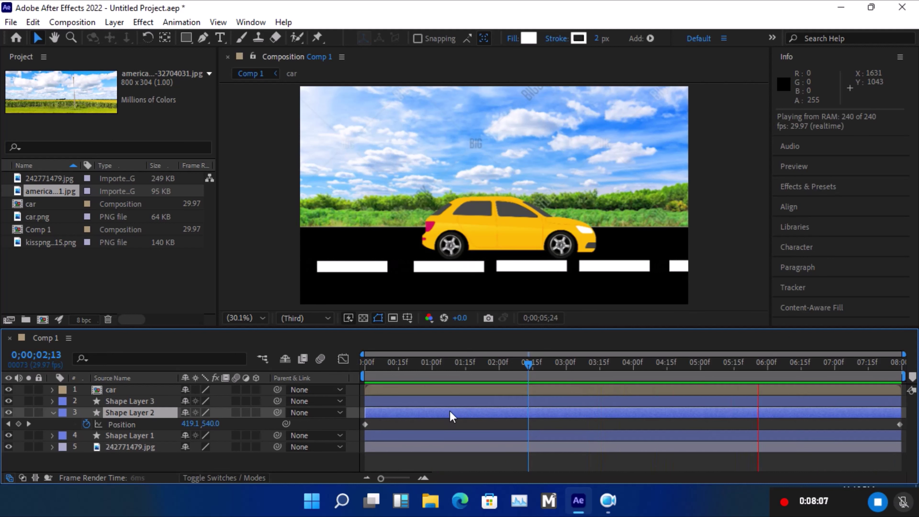
{"action": "key", "text": "space"}
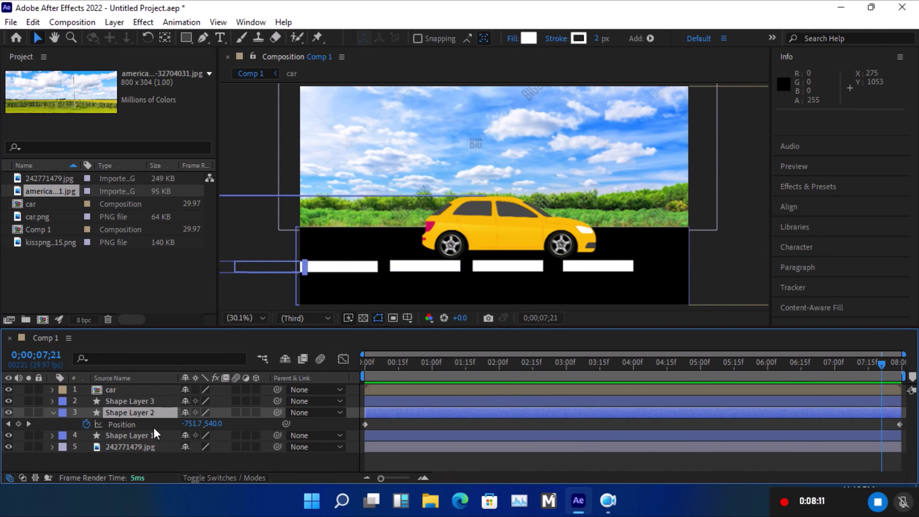
Keyframe 242771479.jpg's Position from X 1083 at 0;00 to X 834 at 1;18.
{"action": "left_click", "coordinate": [142, 447]}
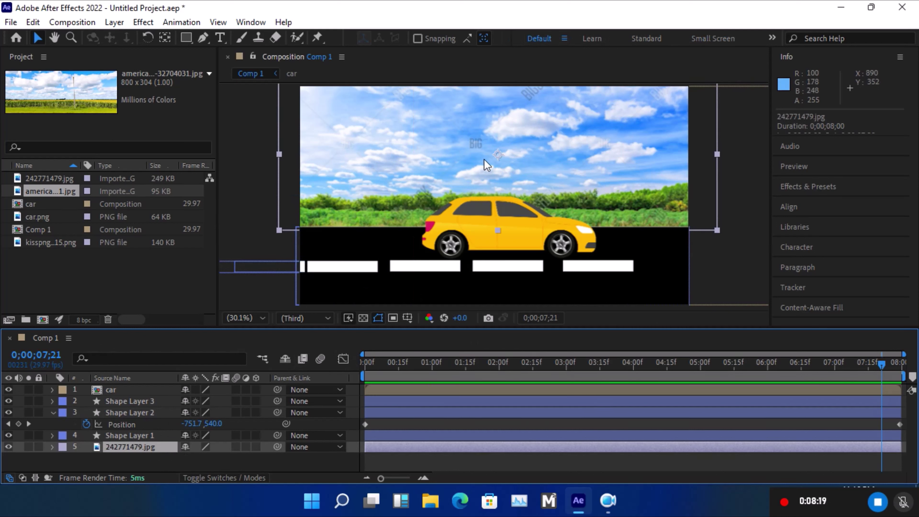
{"action": "left_click", "coordinate": [430, 152]}
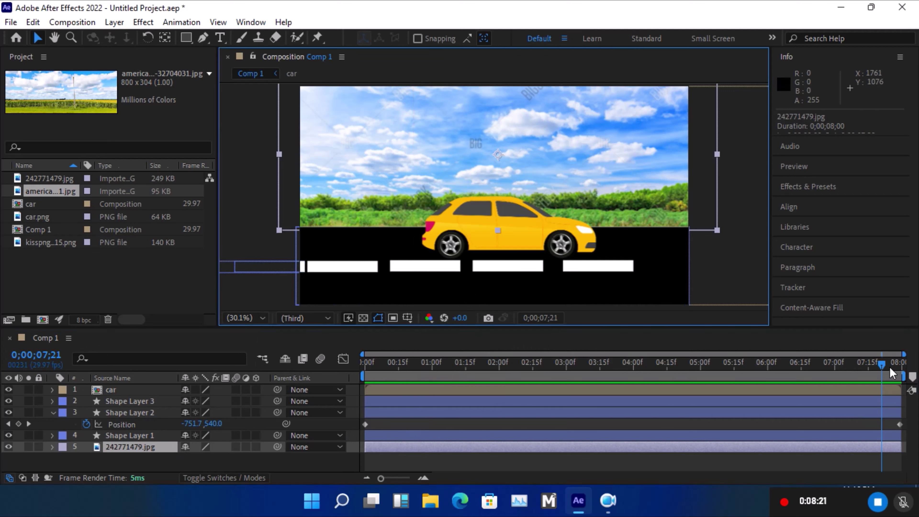
{"action": "left_click_drag", "start_coordinate": [881, 369], "coordinate": [332, 385]}
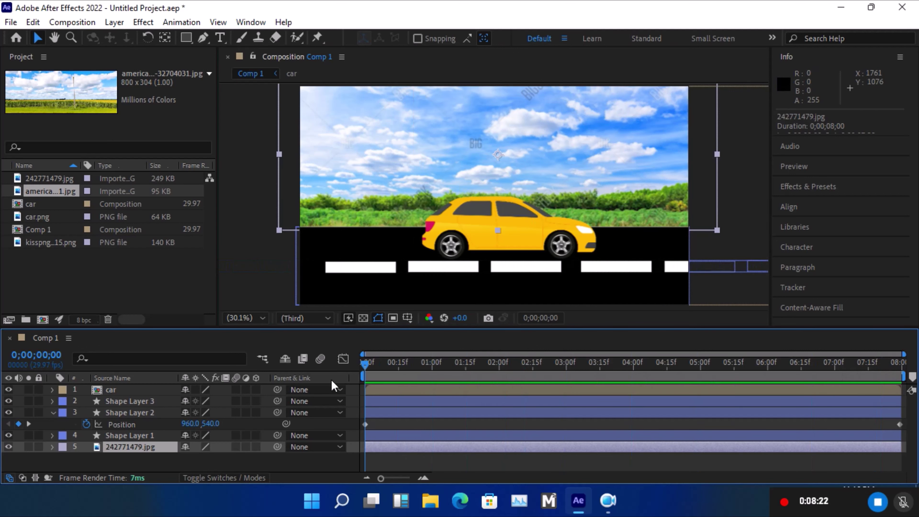
{"action": "left_click_drag", "start_coordinate": [384, 185], "coordinate": [404, 184]}
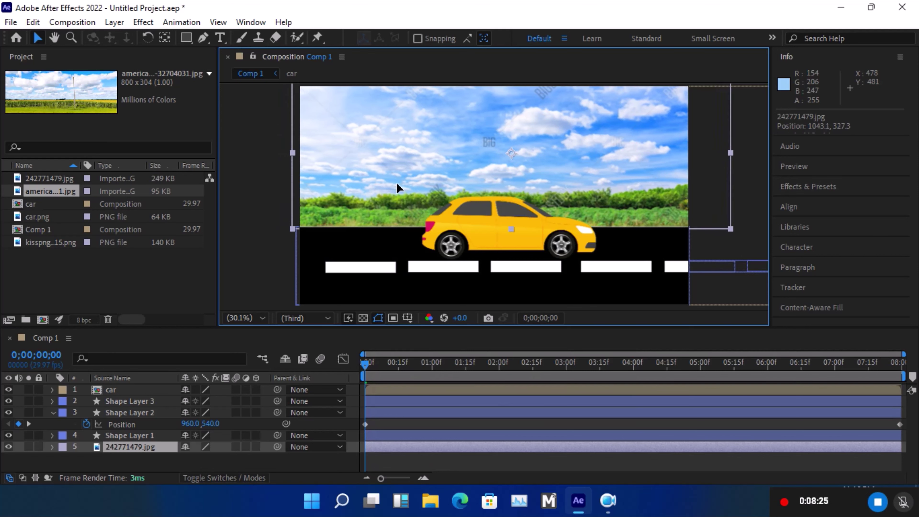
{"action": "key", "text": "Return"}
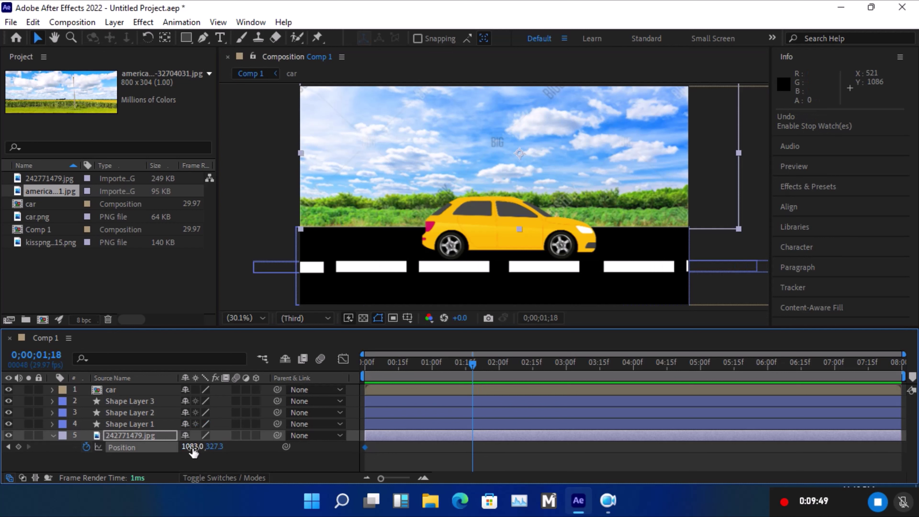
{"action": "left_click_drag", "start_coordinate": [192, 449], "coordinate": [72, 435]}
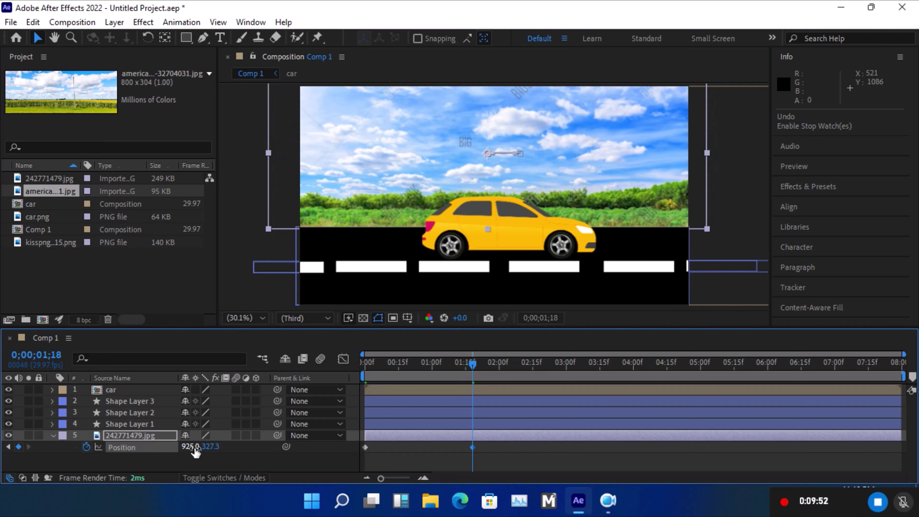
{"action": "left_click_drag", "start_coordinate": [183, 446], "coordinate": [130, 444]}
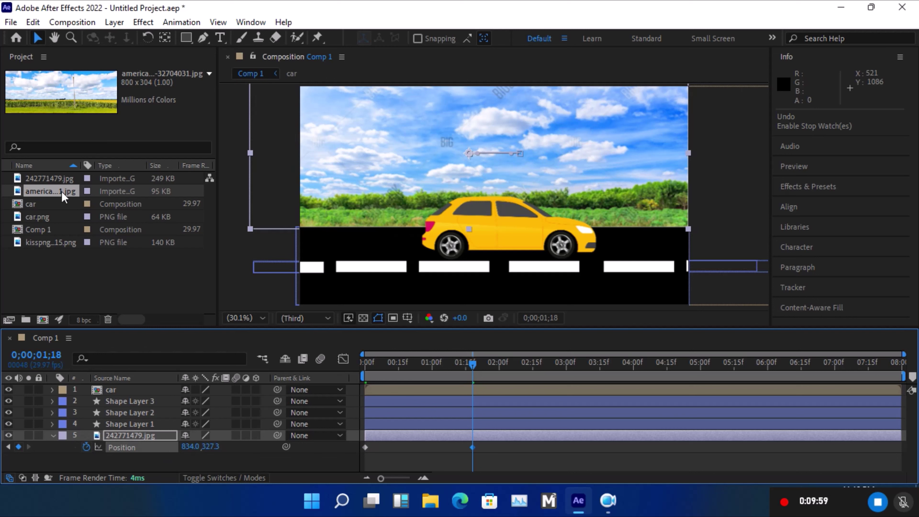
Add the countryside road photo below the sky layer, enlarge it, and park it at 2801, 403.8.
{"action": "left_click", "coordinate": [51, 179]}
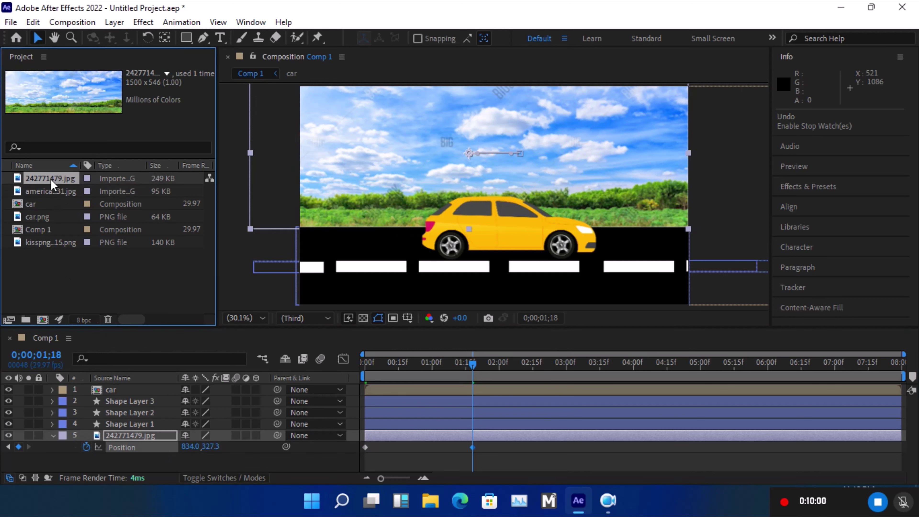
{"action": "left_click", "coordinate": [51, 190]}
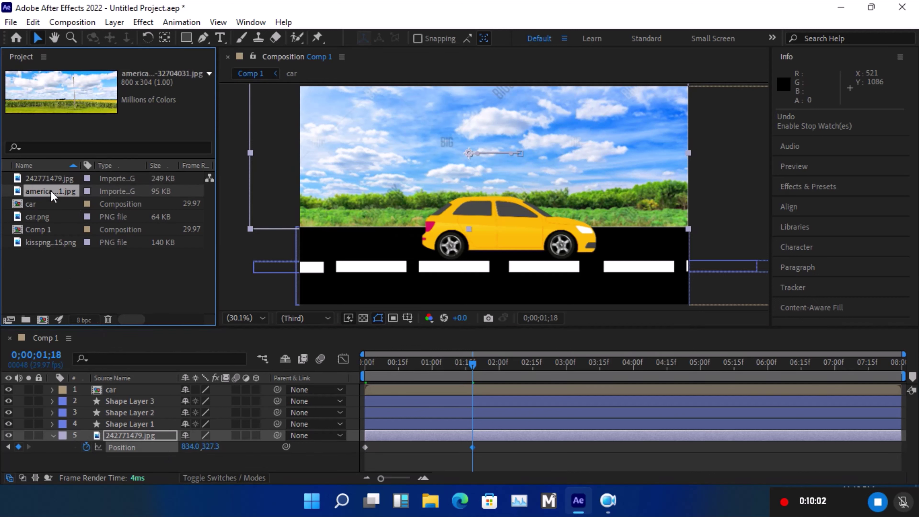
{"action": "left_click_drag", "start_coordinate": [50, 190], "coordinate": [108, 463]}
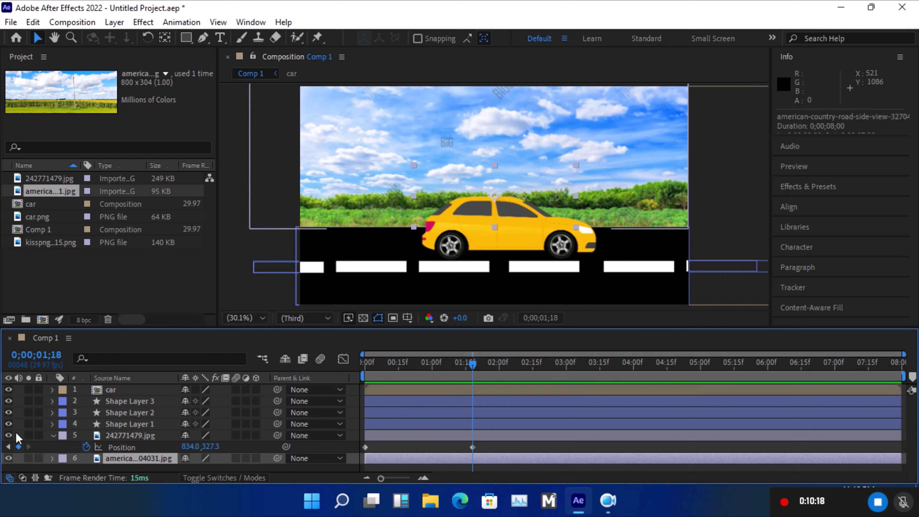
{"action": "left_click", "coordinate": [9, 435]}
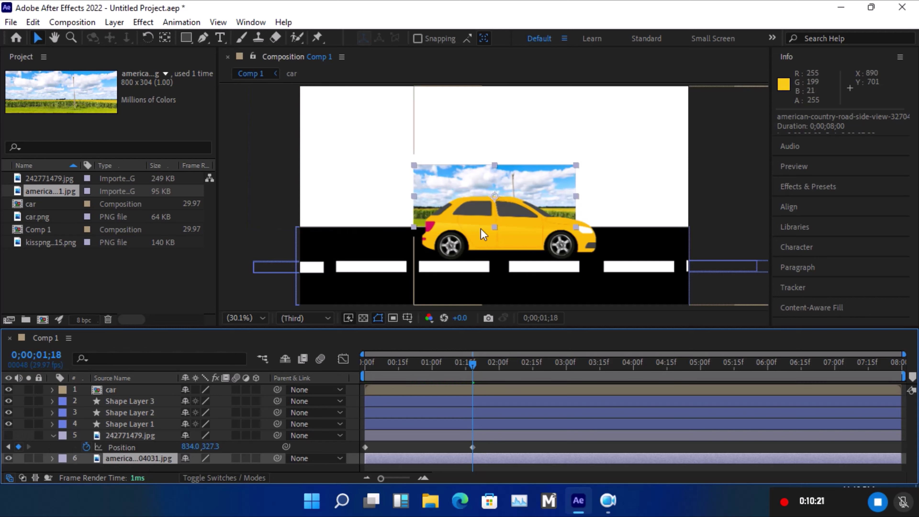
{"action": "left_click_drag", "start_coordinate": [446, 175], "coordinate": [439, 116]}
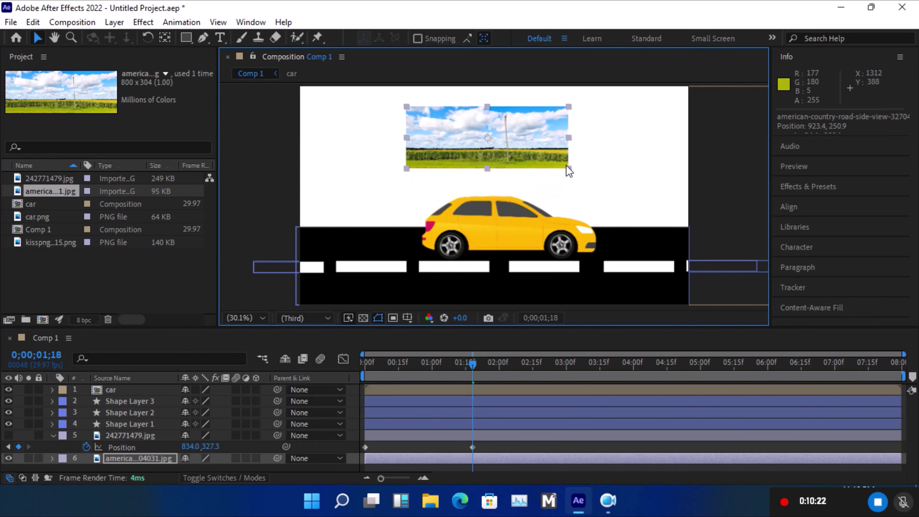
{"action": "left_click_drag", "start_coordinate": [569, 168], "coordinate": [667, 229]}
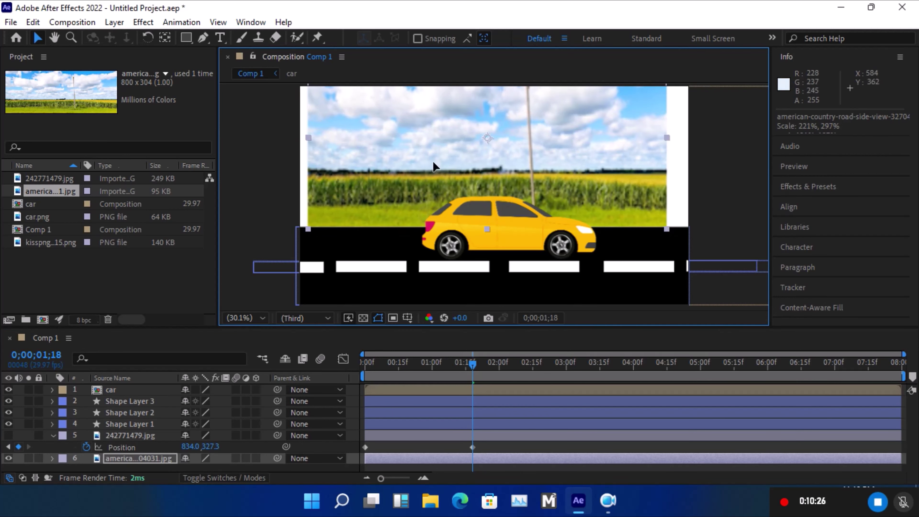
{"action": "mouse_move", "coordinate": [434, 167]}
{"action": "left_mouse_down"}
{"action": "mouse_move", "coordinate": [730, 192]}
{"action": "mouse_move", "coordinate": [729, 199]}
{"action": "mouse_move", "coordinate": [692, 197]}
{"action": "mouse_move", "coordinate": [720, 197]}
{"action": "mouse_move", "coordinate": [699, 195]}
{"action": "left_mouse_up"}
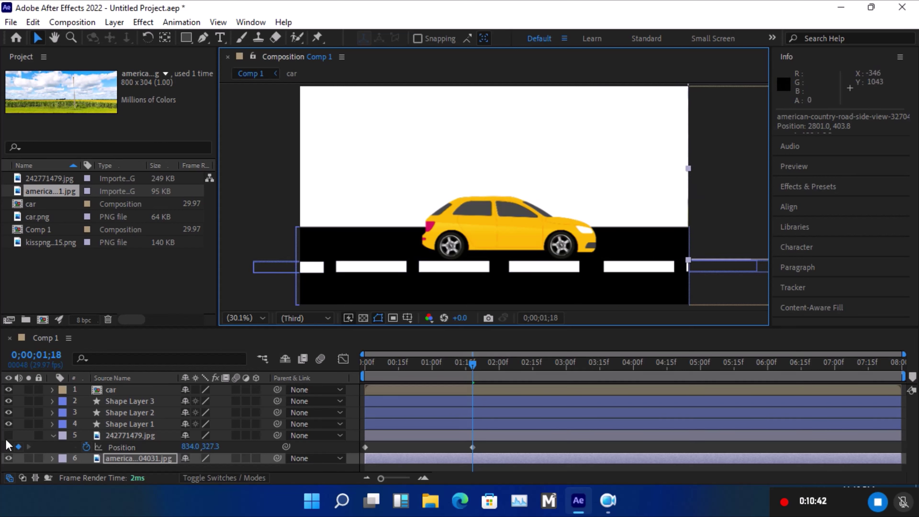
Unhide the sky image and set its 1;18 Position X keyframe to 403.
{"action": "left_click", "coordinate": [9, 435]}
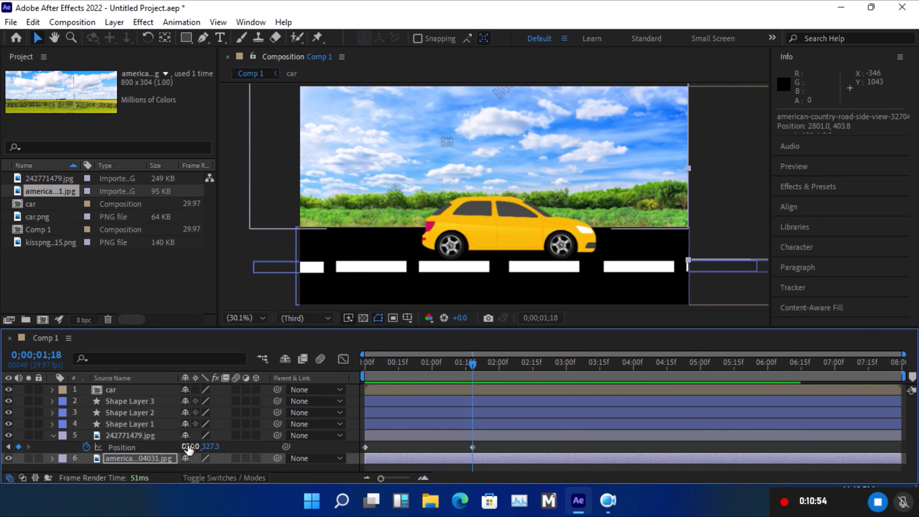
{"action": "left_click_drag", "start_coordinate": [187, 446], "coordinate": [135, 445]}
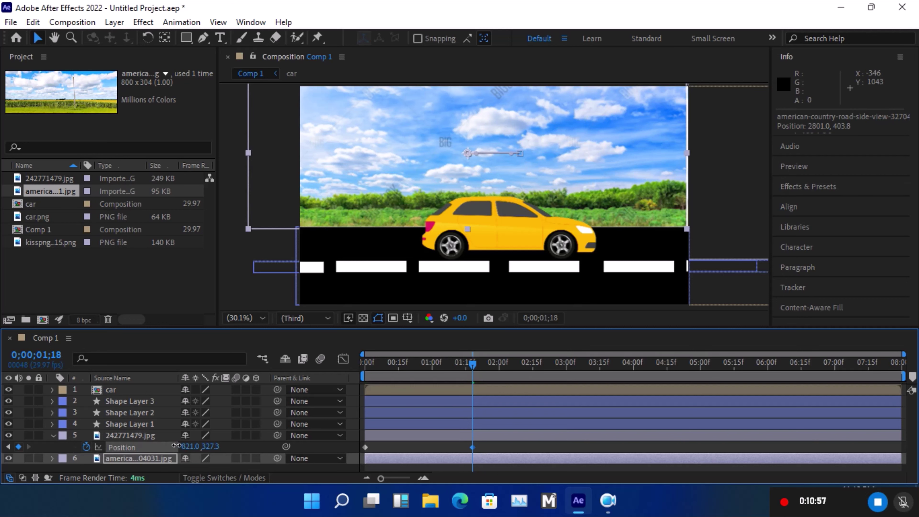
{"action": "left_click", "coordinate": [136, 448]}
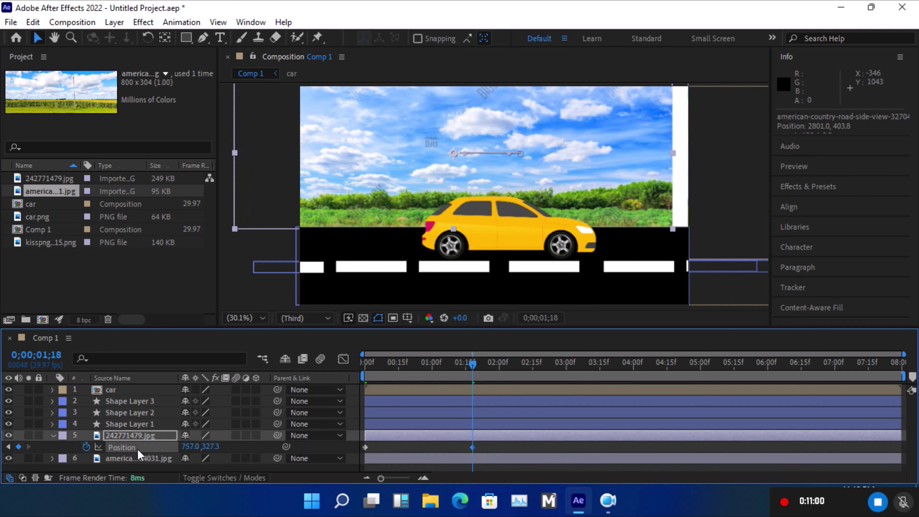
{"action": "left_click_drag", "start_coordinate": [187, 446], "coordinate": [114, 447]}
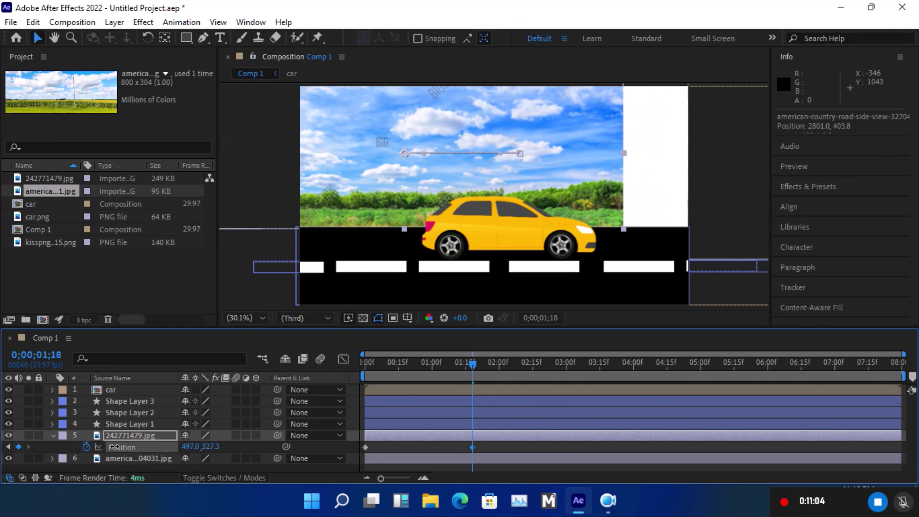
{"action": "left_click", "coordinate": [189, 446]}
{"action": "type", "text": "403"}
{"action": "key", "text": "Return"}
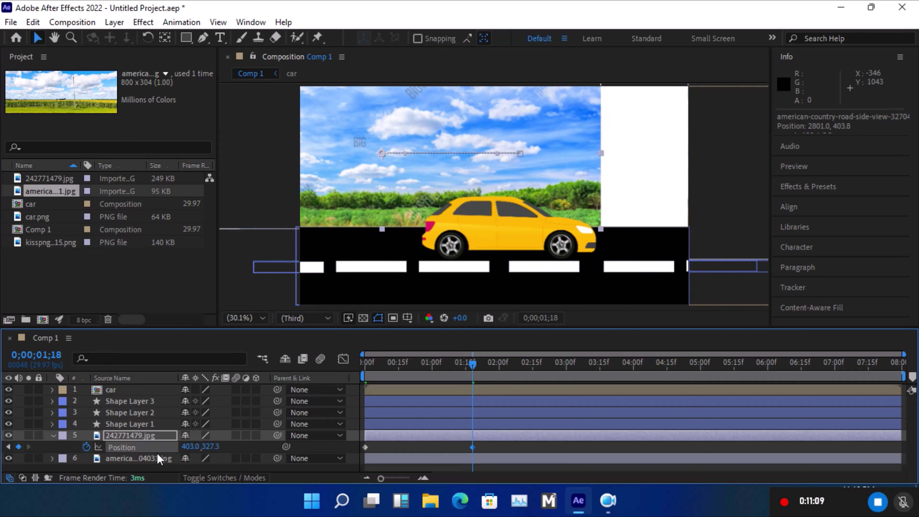
{"action": "left_click", "coordinate": [149, 459]}
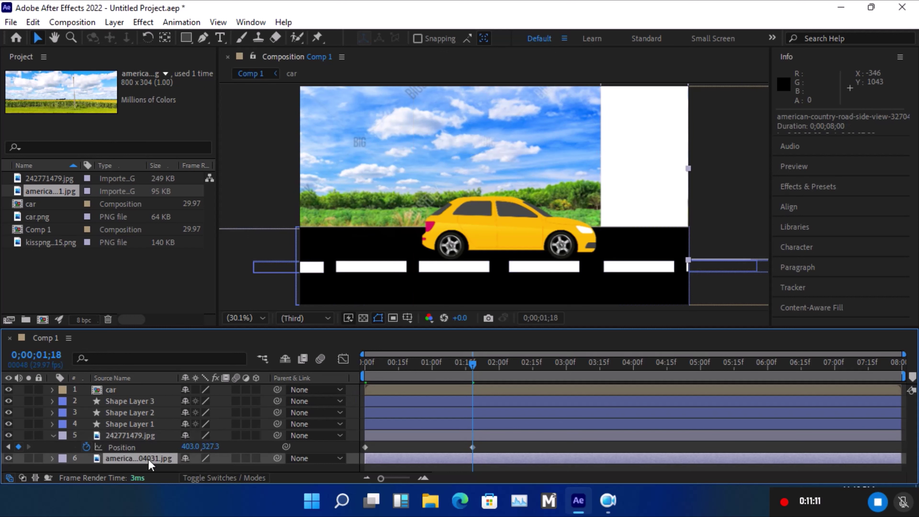
At 7;29, move the countryside photo to X 1032 and key the sky image further left.
{"action": "key", "text": "p"}
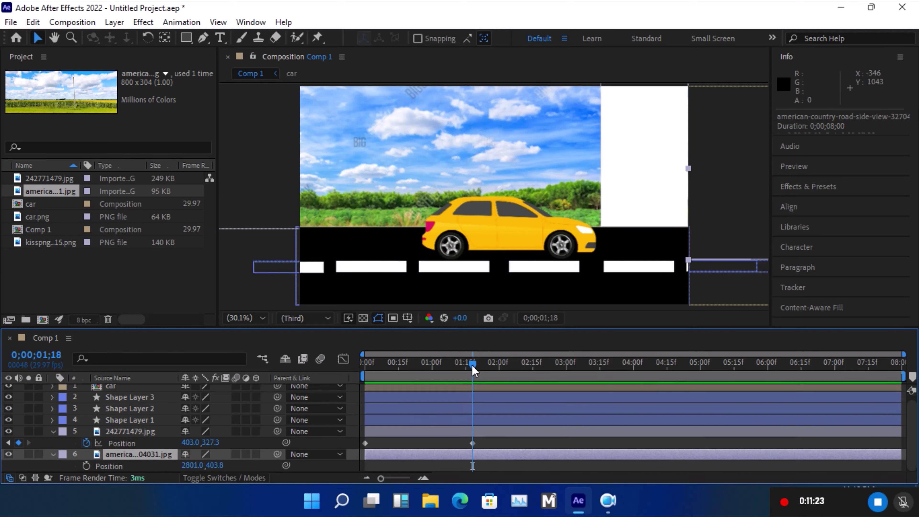
{"action": "left_click_drag", "start_coordinate": [473, 364], "coordinate": [666, 380]}
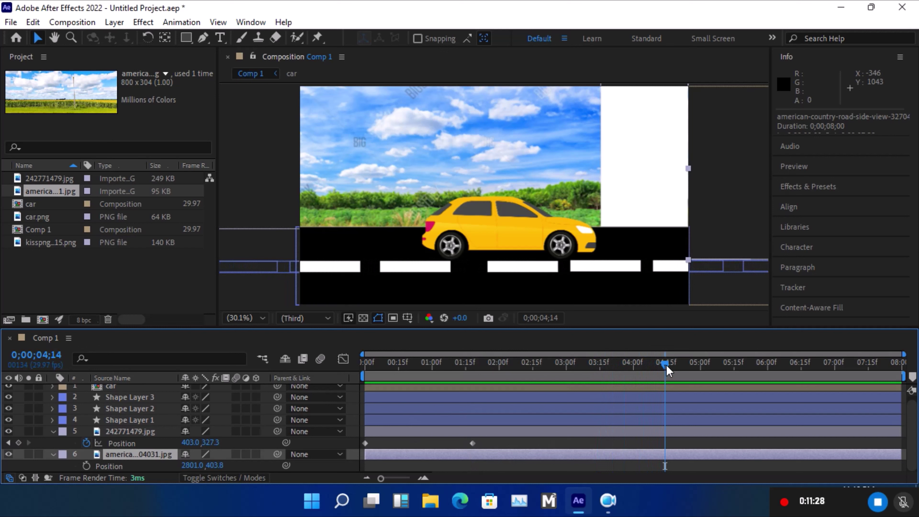
{"action": "left_click_drag", "start_coordinate": [666, 365], "coordinate": [910, 391]}
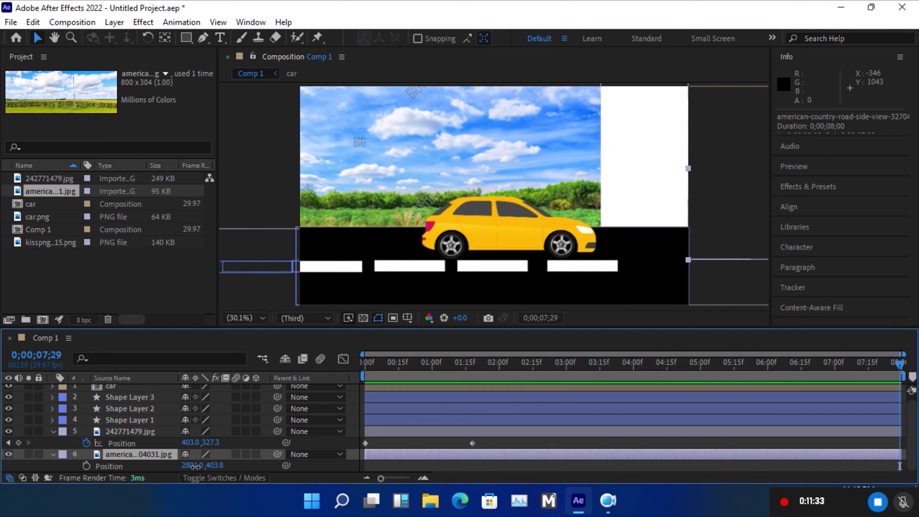
{"action": "left_click_drag", "start_coordinate": [195, 466], "coordinate": [80, 454]}
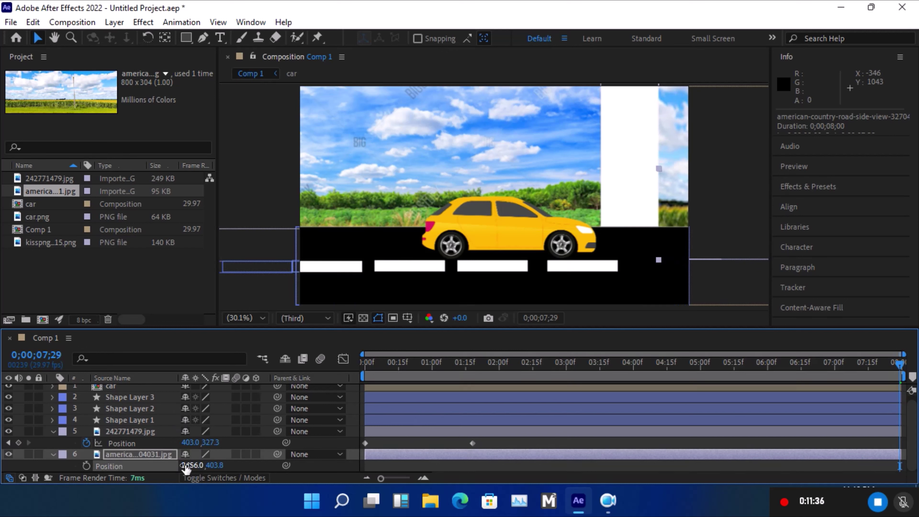
{"action": "left_click_drag", "start_coordinate": [196, 466], "coordinate": [2, 467]}
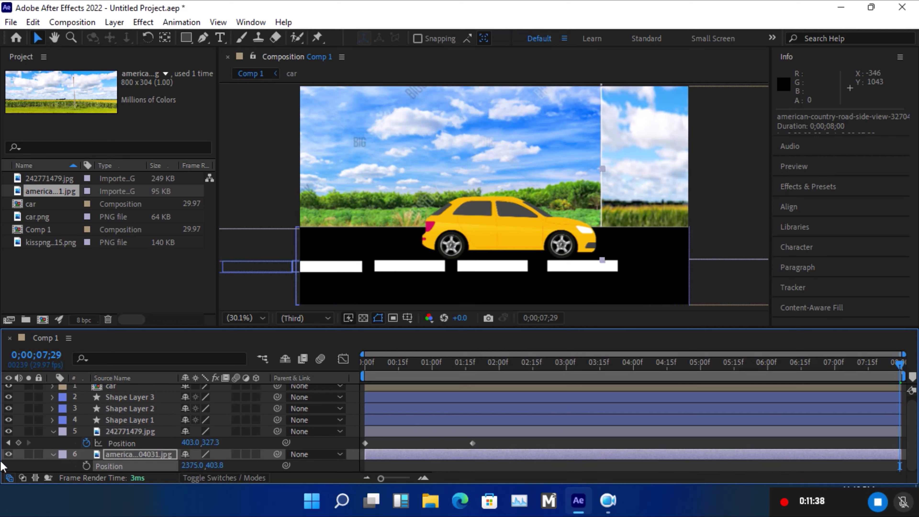
{"action": "mouse_move", "coordinate": [192, 465]}
{"action": "left_mouse_down"}
{"action": "mouse_move", "coordinate": [157, 475]}
{"action": "mouse_move", "coordinate": [200, 466]}
{"action": "mouse_move", "coordinate": [187, 466]}
{"action": "mouse_move", "coordinate": [185, 476]}
{"action": "mouse_move", "coordinate": [169, 467]}
{"action": "left_mouse_up"}
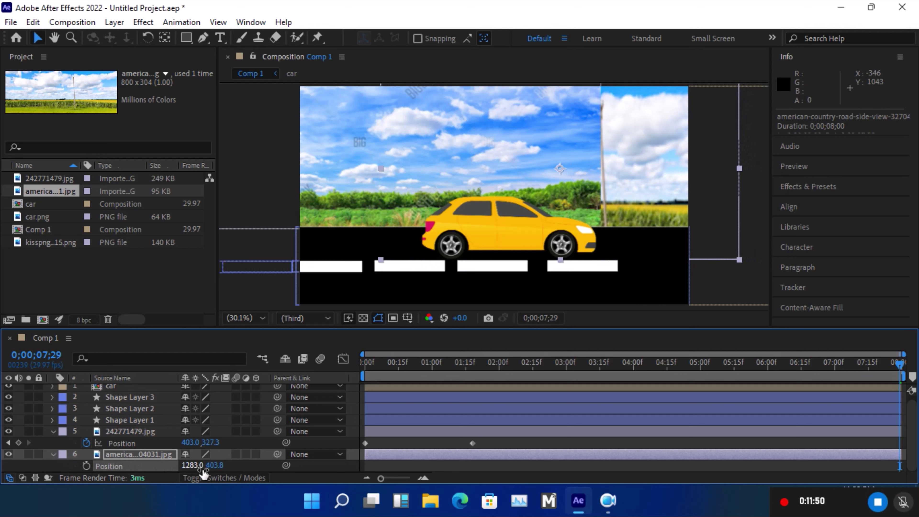
{"action": "left_click_drag", "start_coordinate": [193, 466], "coordinate": [20, 459]}
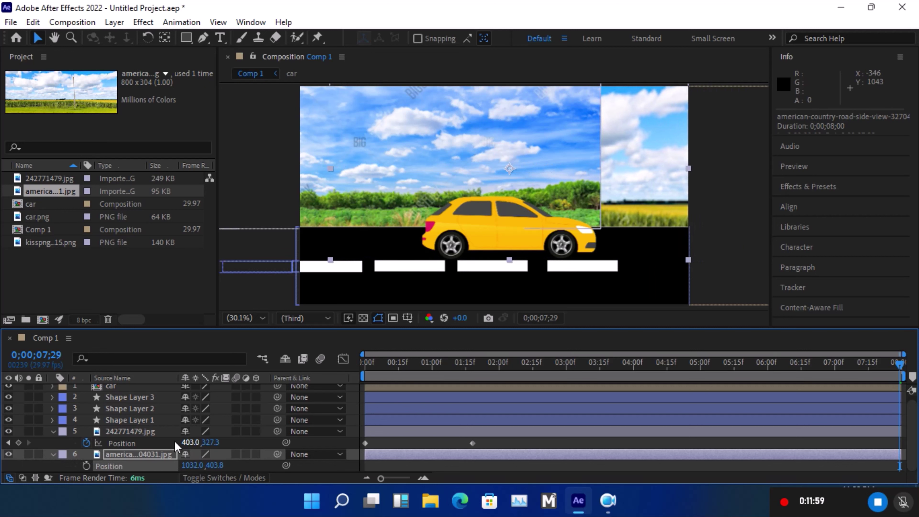
{"action": "left_click_drag", "start_coordinate": [185, 441], "coordinate": [103, 443]}
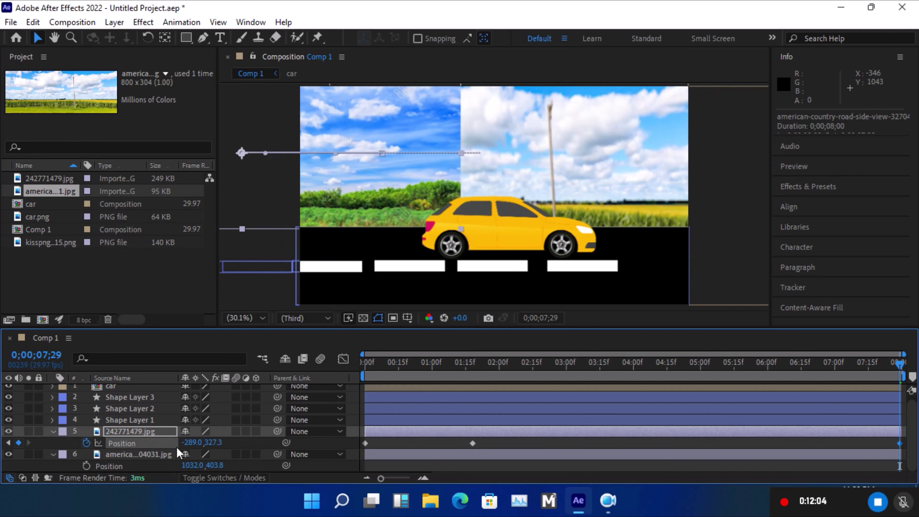
Push the sky image's final-frame Position X to -929 and play the animation preview.
{"action": "mouse_move", "coordinate": [189, 442]}
{"action": "left_mouse_down"}
{"action": "mouse_move", "coordinate": [195, 447]}
{"action": "mouse_move", "coordinate": [83, 444]}
{"action": "left_mouse_up"}
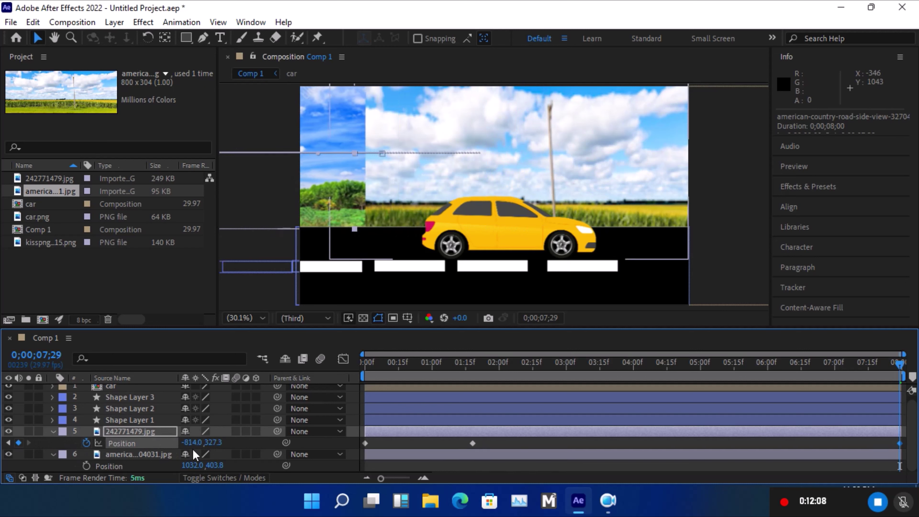
{"action": "left_click_drag", "start_coordinate": [192, 442], "coordinate": [90, 442]}
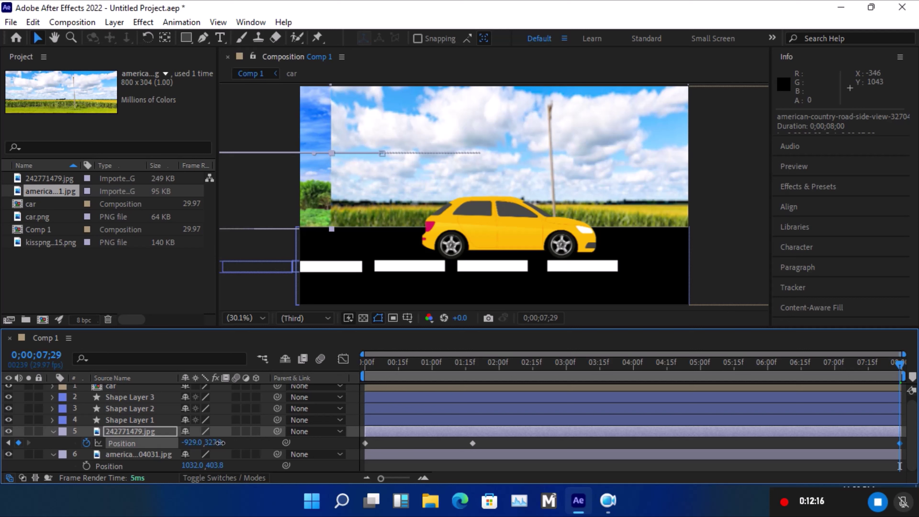
{"action": "key", "text": "space"}
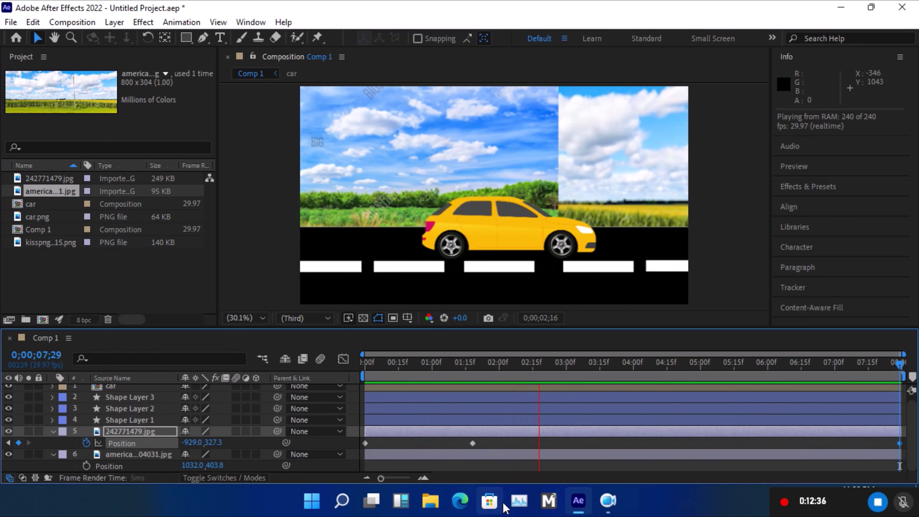
Stop playback and return the playhead to 0;00;01;18.
{"action": "key", "text": "space"}
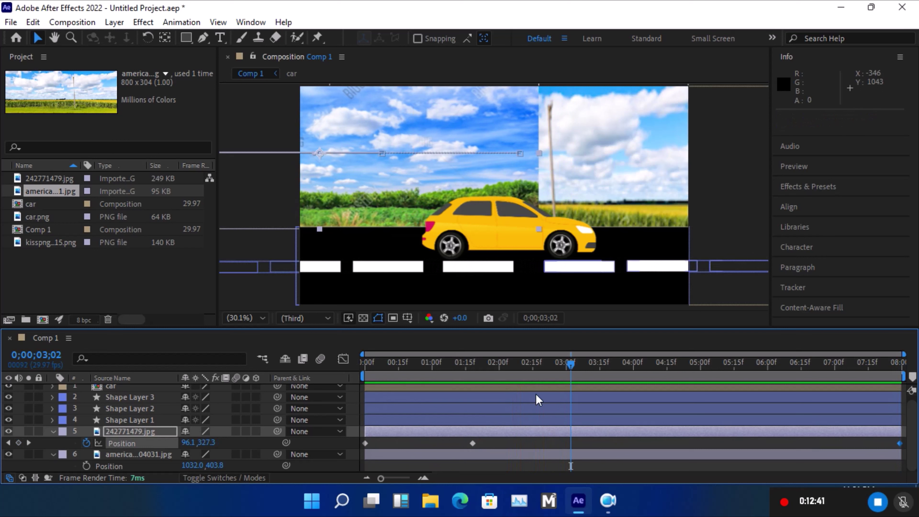
{"action": "left_click_drag", "start_coordinate": [571, 363], "coordinate": [476, 386]}
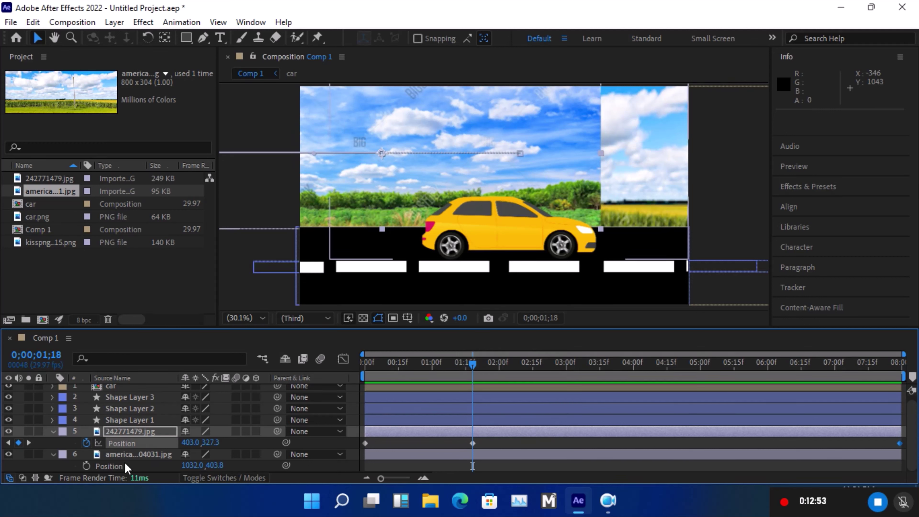
At 0;00;00;17, hide the sky image and set the countryside photo's X to 2073.
{"action": "left_click", "coordinate": [127, 455]}
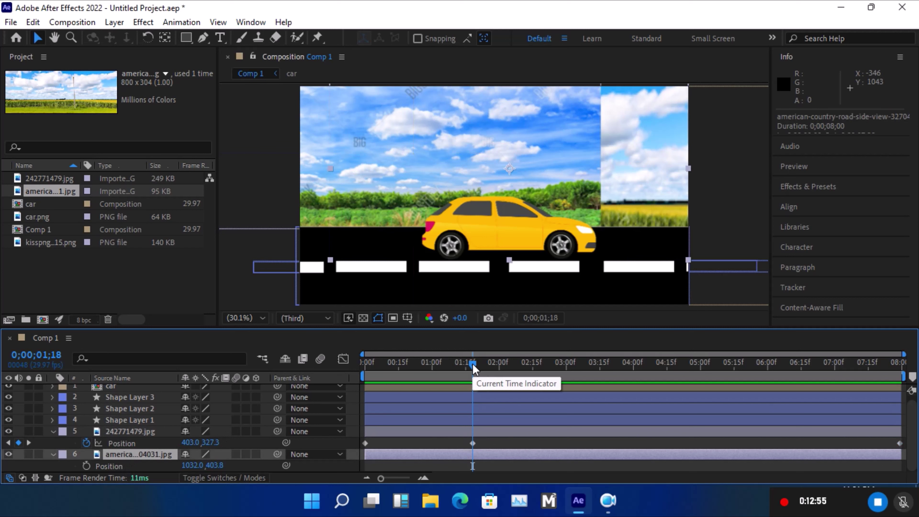
{"action": "left_click_drag", "start_coordinate": [448, 365], "coordinate": [406, 367]}
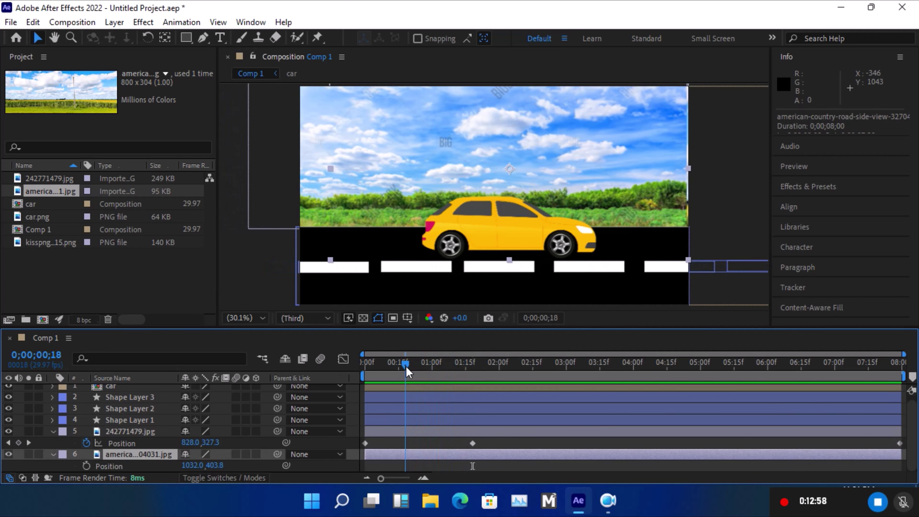
{"action": "left_click_drag", "start_coordinate": [404, 366], "coordinate": [403, 366]}
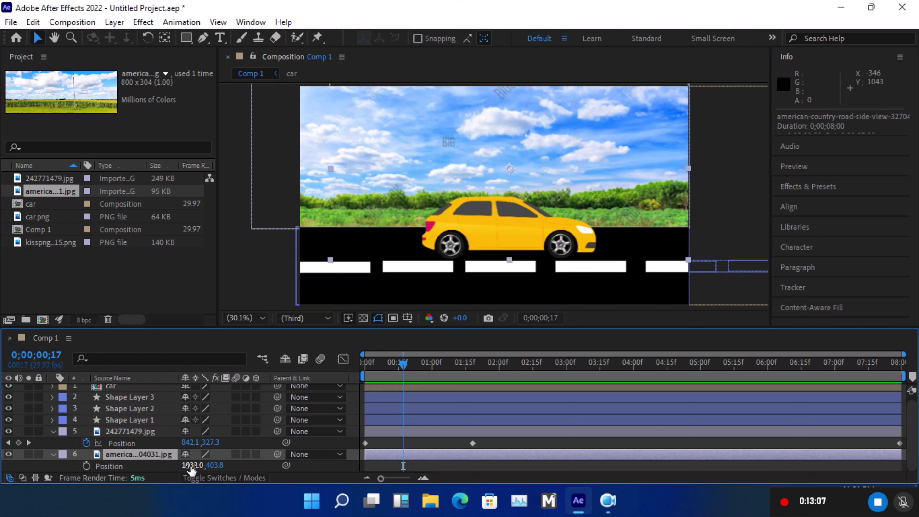
{"action": "left_click", "coordinate": [8, 431]}
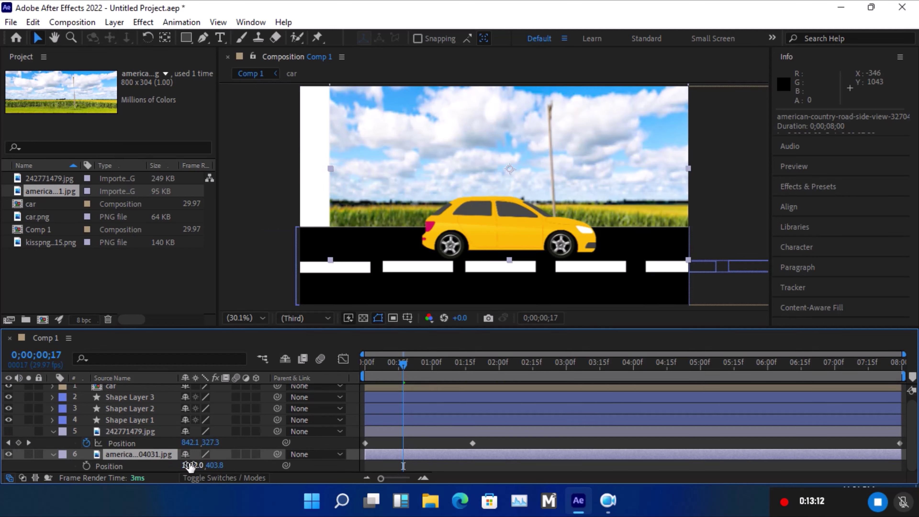
{"action": "left_click_drag", "start_coordinate": [188, 465], "coordinate": [249, 471]}
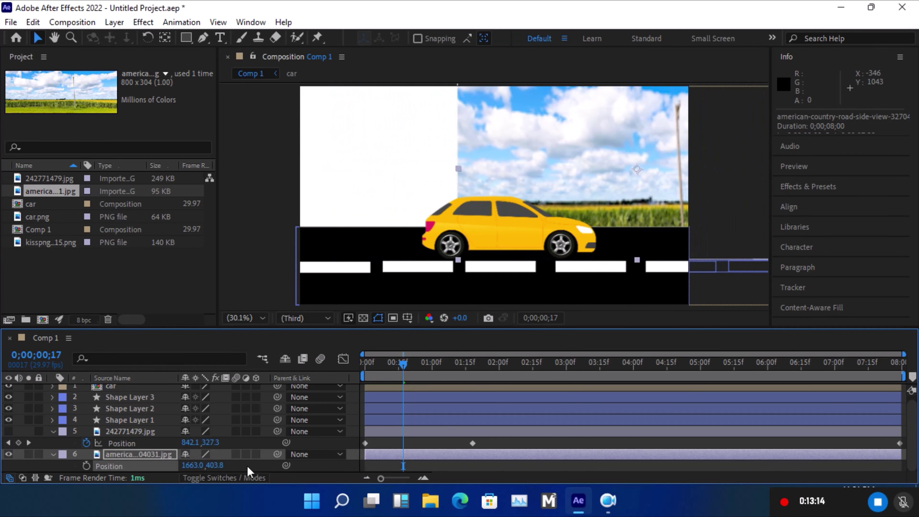
{"action": "left_click", "coordinate": [195, 465]}
{"action": "type", "text": "2073"}
{"action": "key", "text": "Return"}
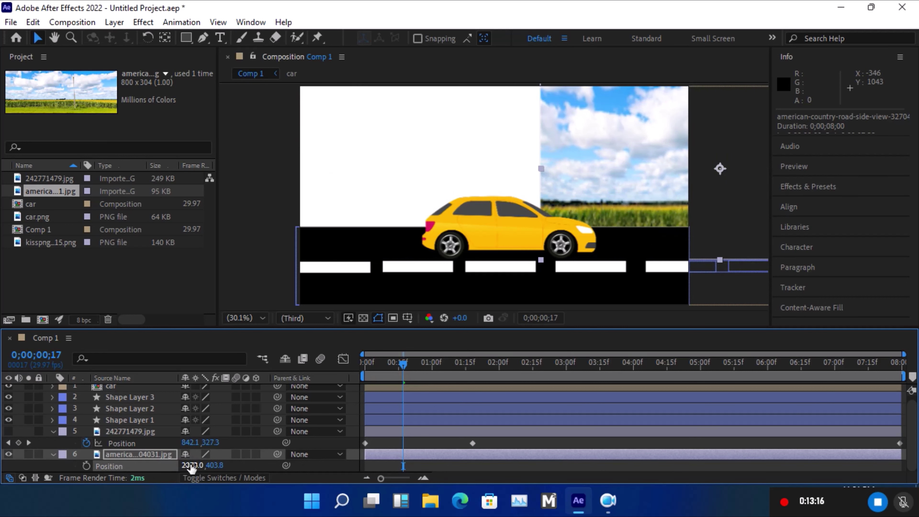
Push the countryside photo right through 2567 and 2804, settling at X 2798 off-frame.
{"action": "left_click_drag", "start_coordinate": [190, 466], "coordinate": [276, 469]}
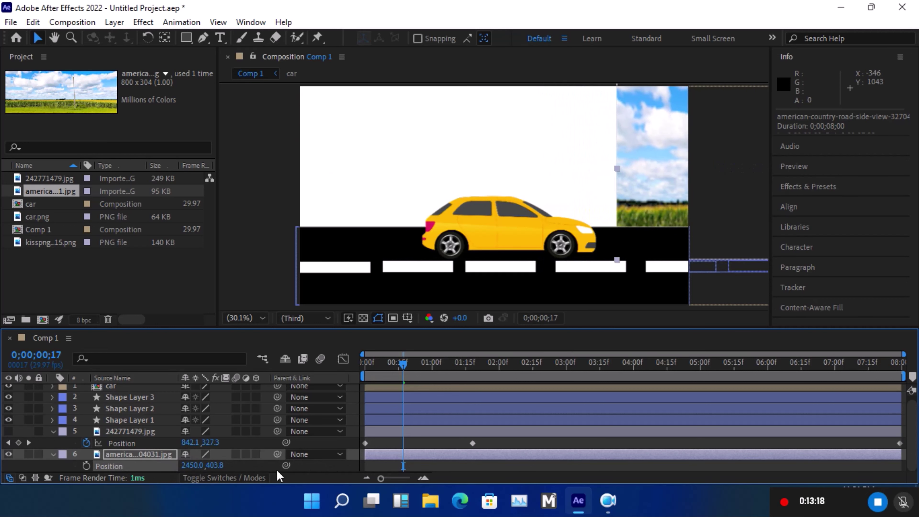
{"action": "left_click", "coordinate": [192, 465]}
{"action": "type", "text": "2567"}
{"action": "key", "text": "Return"}
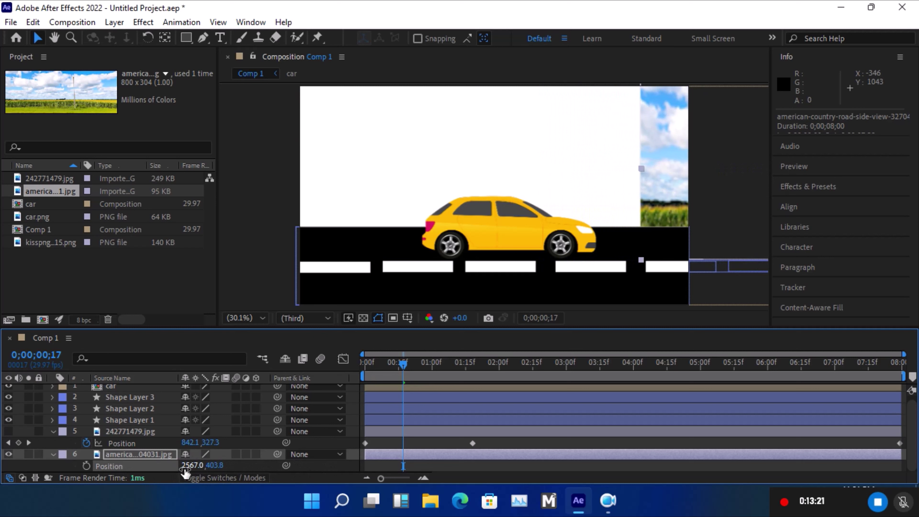
{"action": "left_click_drag", "start_coordinate": [185, 469], "coordinate": [232, 466]}
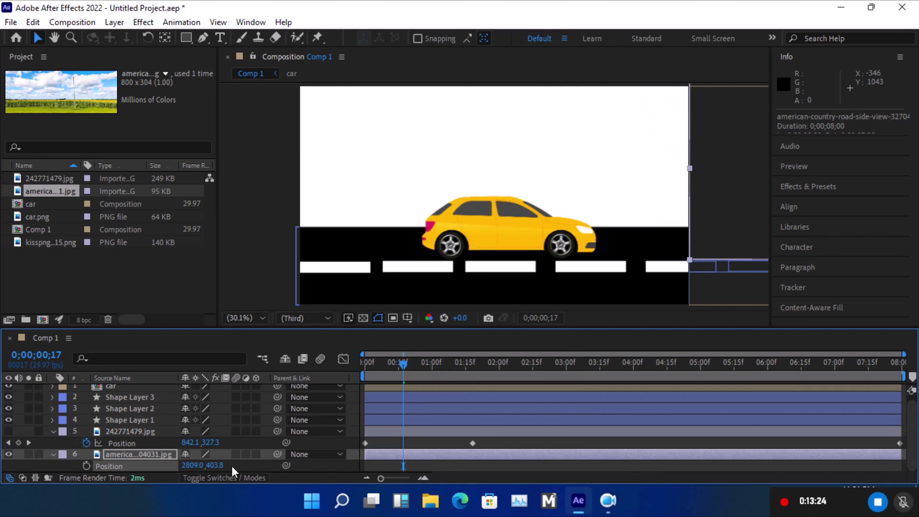
{"action": "left_click", "coordinate": [188, 464]}
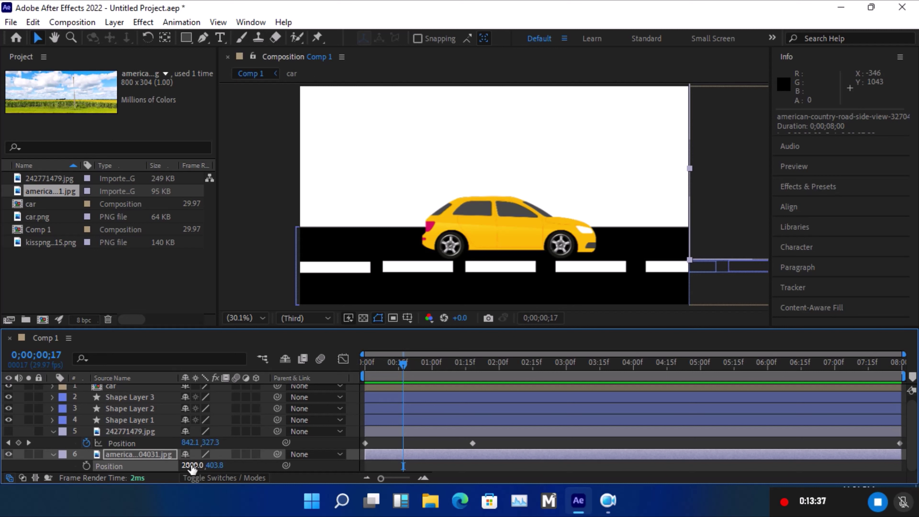
{"action": "type", "text": "2804"}
{"action": "key", "text": "Return"}
{"action": "left_click_drag", "start_coordinate": [185, 464], "coordinate": [183, 465]}
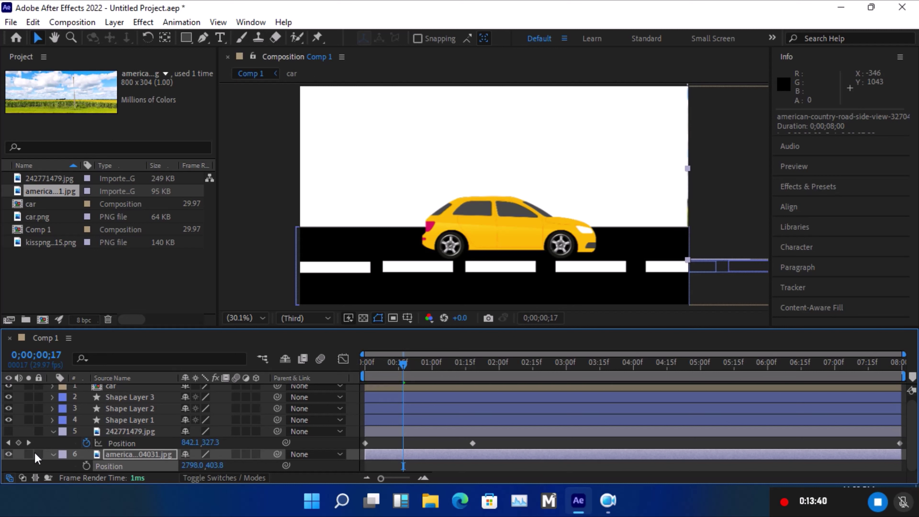
Unhide the sky image and start Position keyframing on the countryside photo at 2798, 403.8.
{"action": "left_click", "coordinate": [8, 432]}
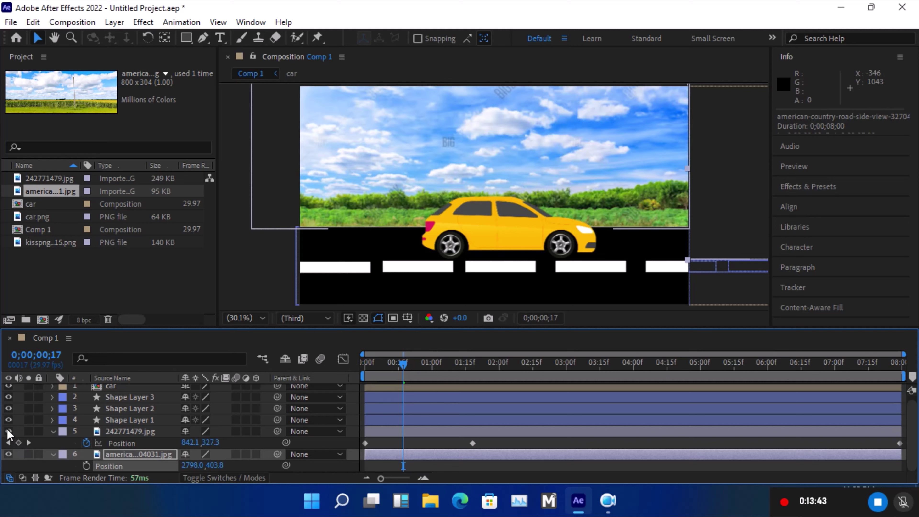
{"action": "left_click", "coordinate": [87, 466]}
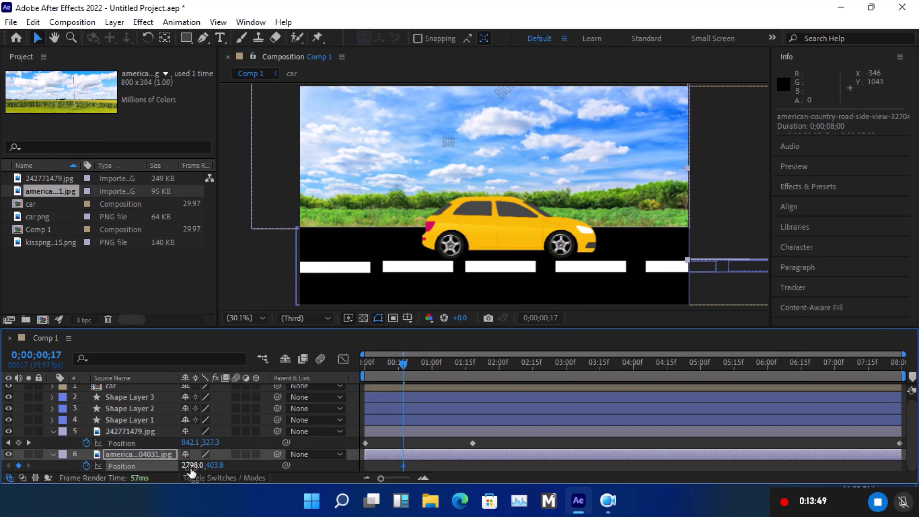
{"action": "left_click_drag", "start_coordinate": [190, 465], "coordinate": [107, 466]}
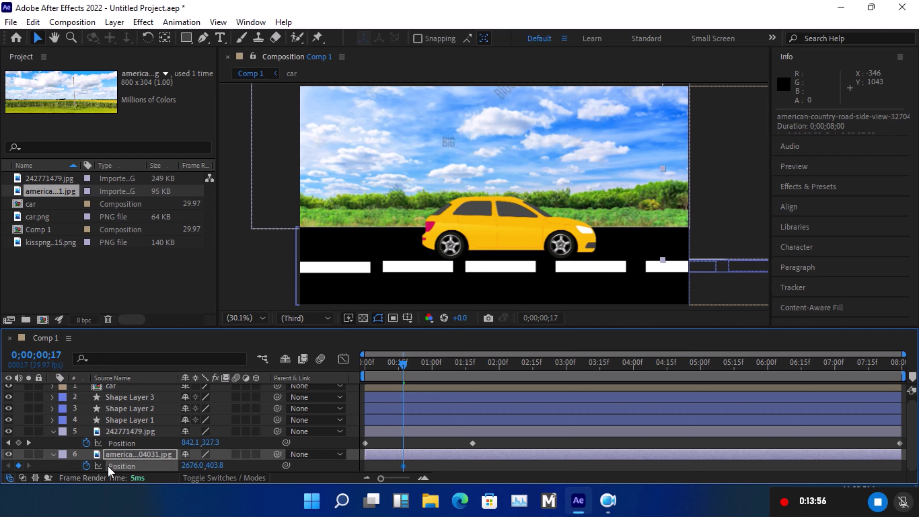
{"action": "key", "text": "ctrl+z"}
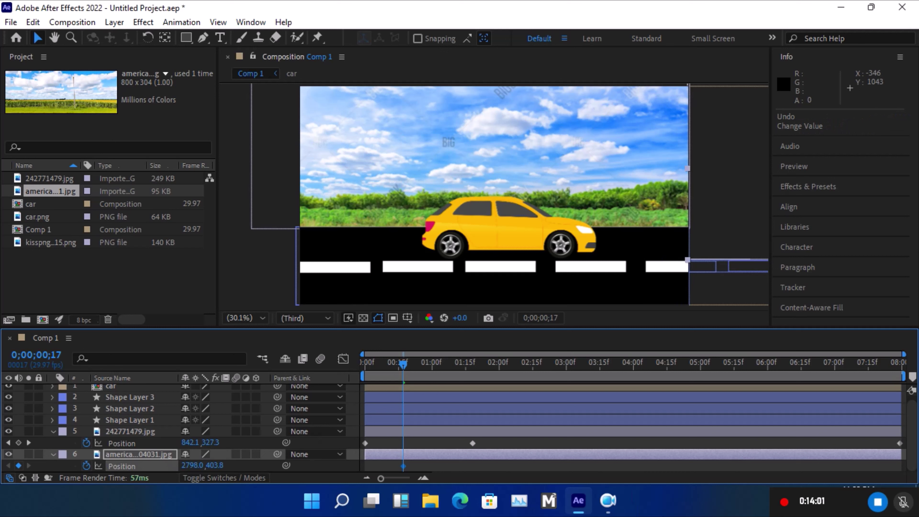
{"action": "key", "text": "ctrl+z"}
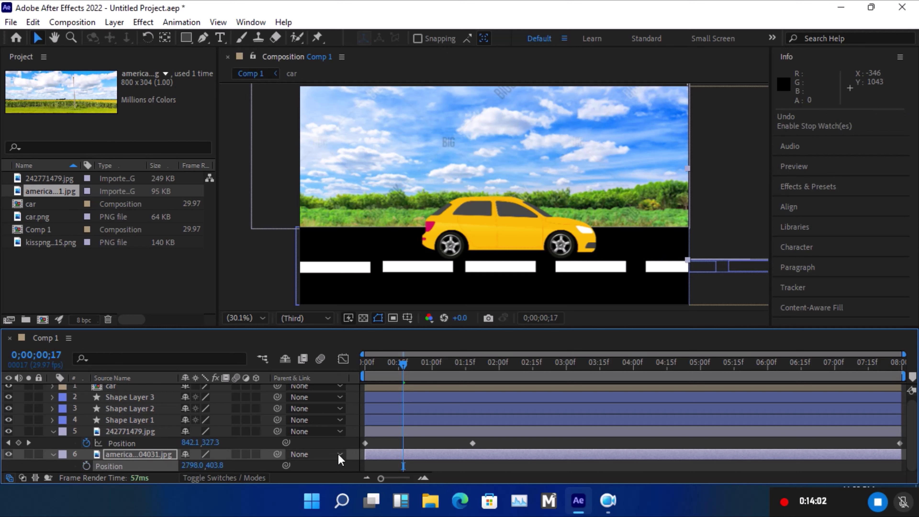
{"action": "left_click", "coordinate": [86, 465]}
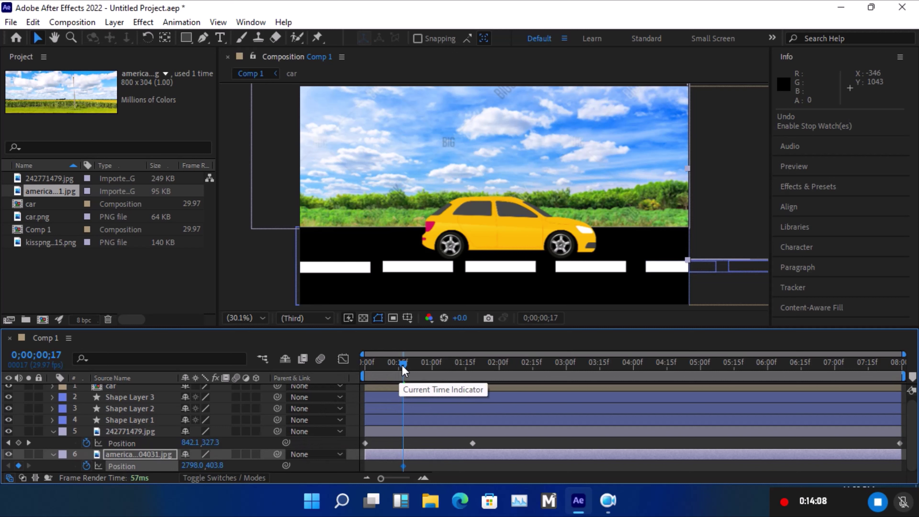
At 0;00;01;18, keyframe the countryside photo's Position X at 2360.
{"action": "mouse_move", "coordinate": [402, 365]}
{"action": "left_mouse_down"}
{"action": "mouse_move", "coordinate": [478, 374]}
{"action": "mouse_move", "coordinate": [472, 383]}
{"action": "left_mouse_up"}
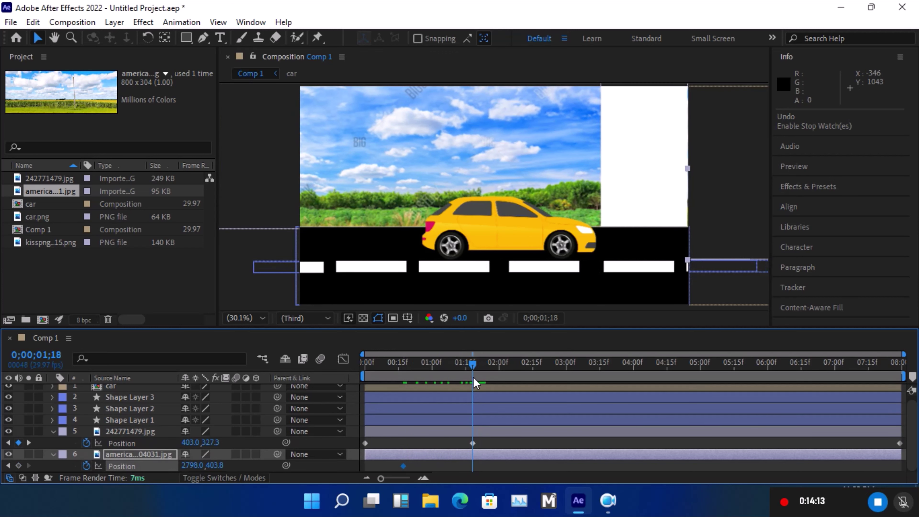
{"action": "left_click_drag", "start_coordinate": [192, 466], "coordinate": [2, 446]}
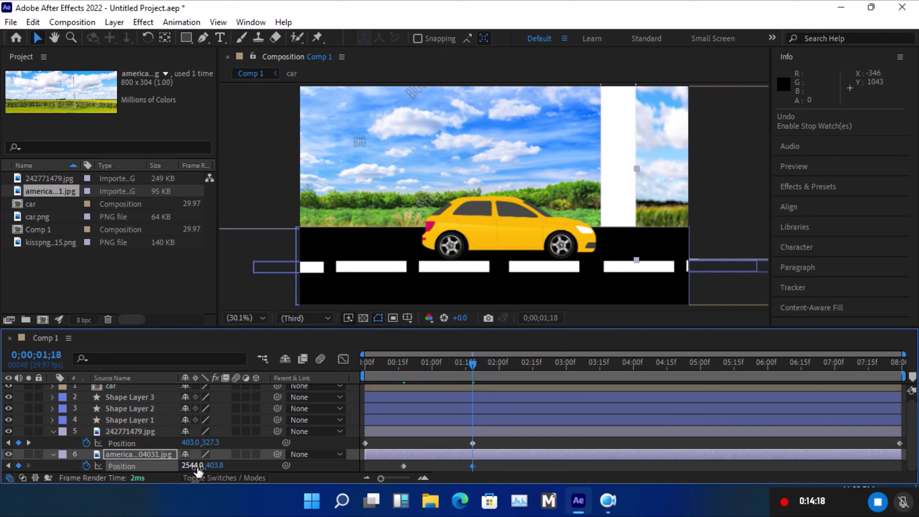
{"action": "left_click_drag", "start_coordinate": [197, 467], "coordinate": [86, 465]}
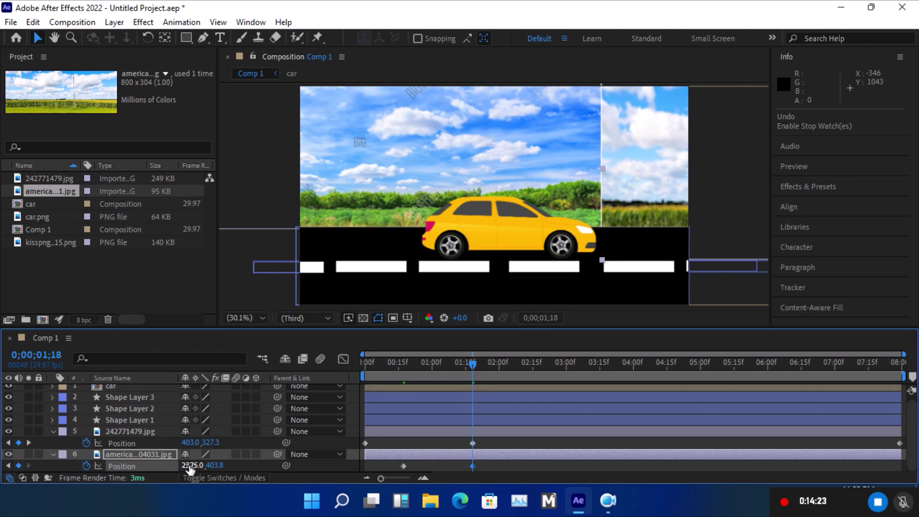
{"action": "left_click_drag", "start_coordinate": [197, 467], "coordinate": [185, 470]}
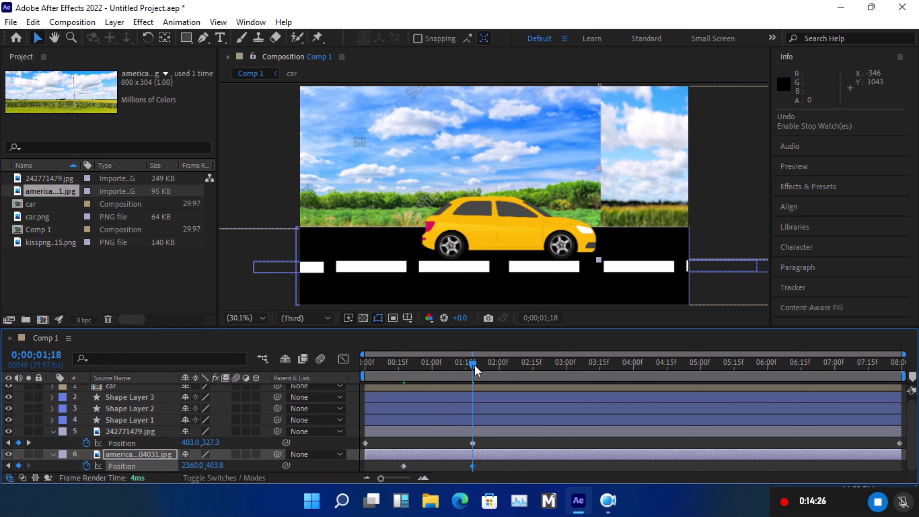
{"action": "mouse_move", "coordinate": [473, 364]}
{"action": "left_mouse_down"}
{"action": "mouse_move", "coordinate": [568, 364]}
{"action": "mouse_move", "coordinate": [777, 388]}
{"action": "left_mouse_up"}
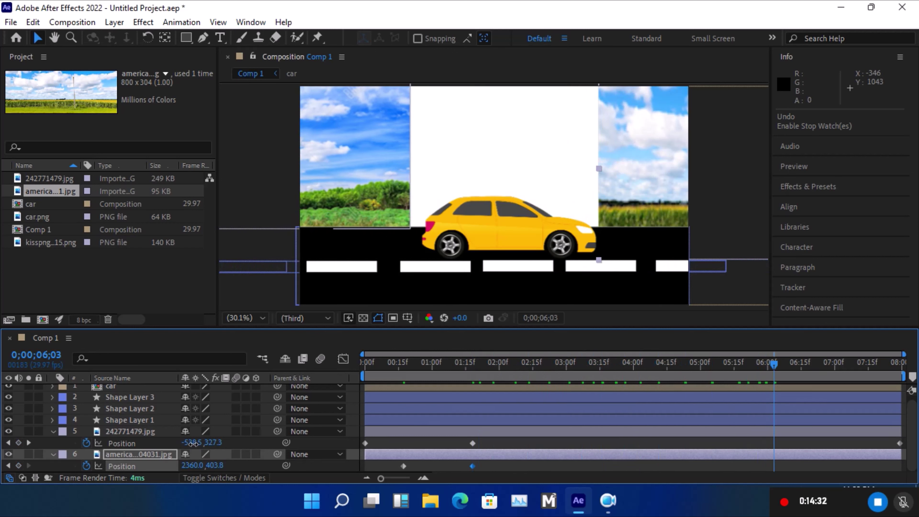
At 6;03, keyframe layer 5 Position X at -594.5 and layer 6 at 1367.0.
{"action": "left_click_drag", "start_coordinate": [193, 442], "coordinate": [157, 444]}
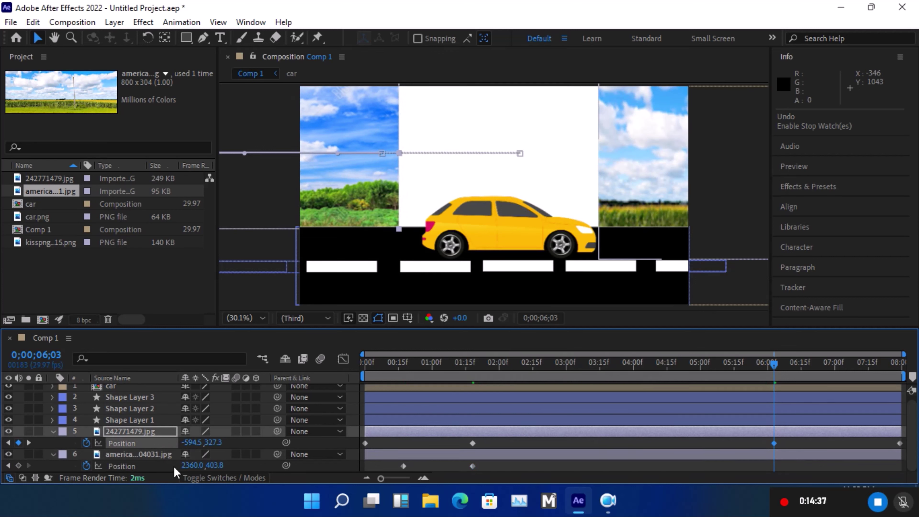
{"action": "left_click", "coordinate": [131, 455]}
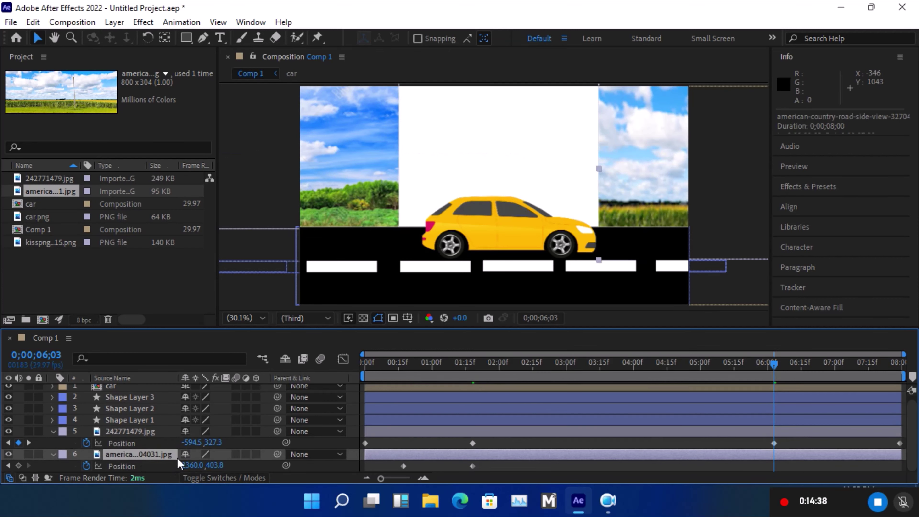
{"action": "left_click_drag", "start_coordinate": [192, 465], "coordinate": [3, 465]}
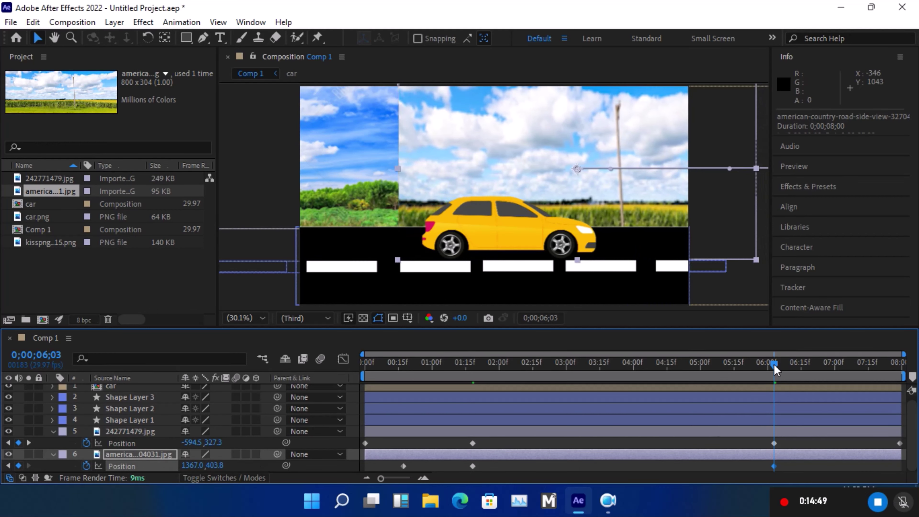
At the final frame 7;29, keyframe layer 6 Position X at 1024.0.
{"action": "left_click_drag", "start_coordinate": [774, 364], "coordinate": [909, 376]}
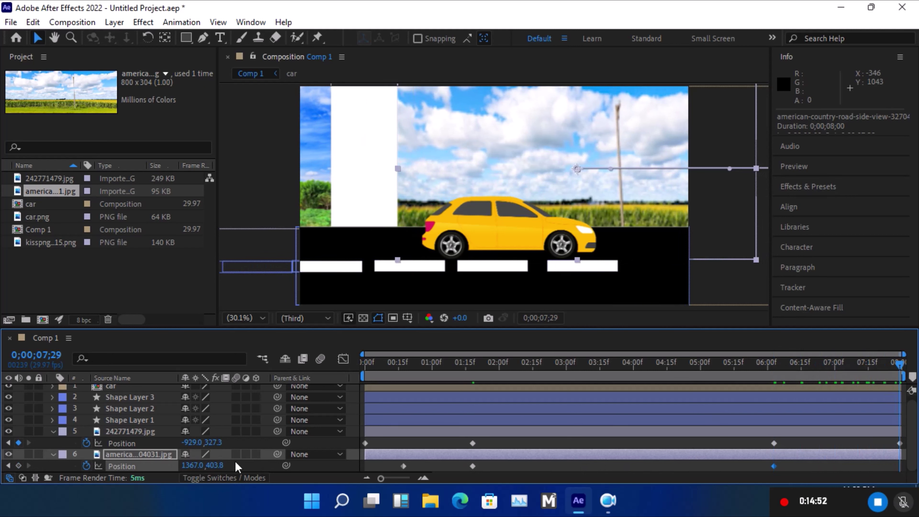
{"action": "left_click_drag", "start_coordinate": [194, 467], "coordinate": [2, 442]}
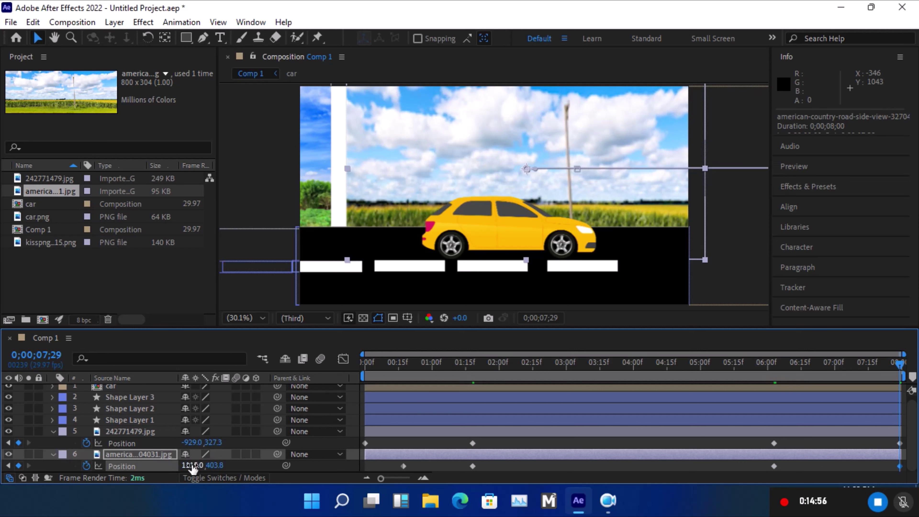
{"action": "left_click_drag", "start_coordinate": [190, 465], "coordinate": [130, 465]}
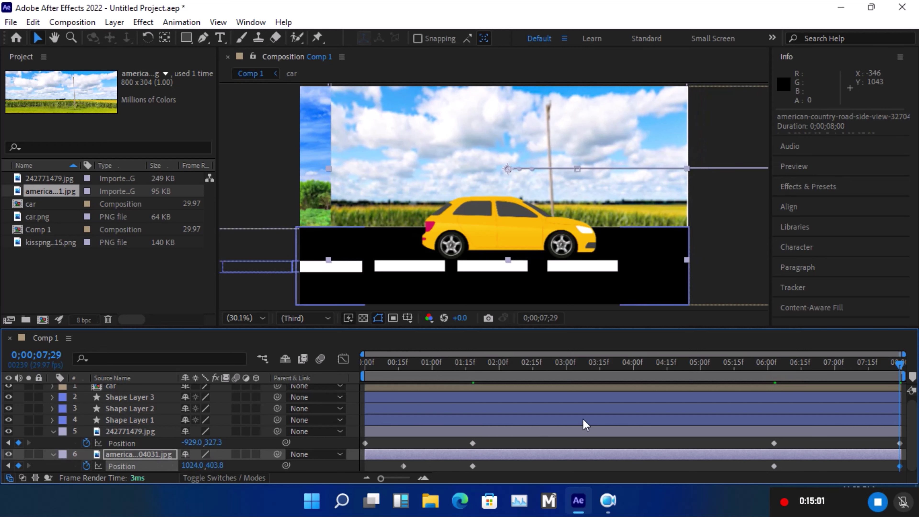
Preview the composition to watch the sky and countryside backgrounds scroll behind the car.
{"action": "key", "text": "space"}
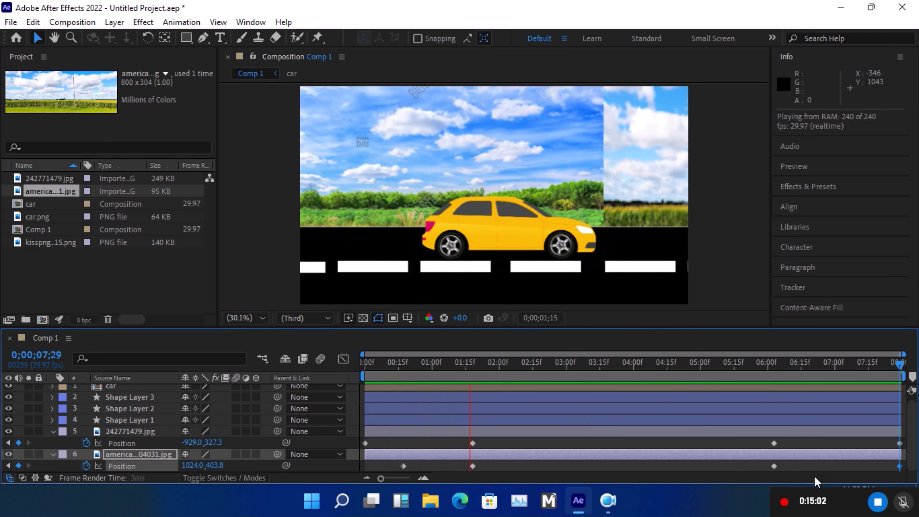